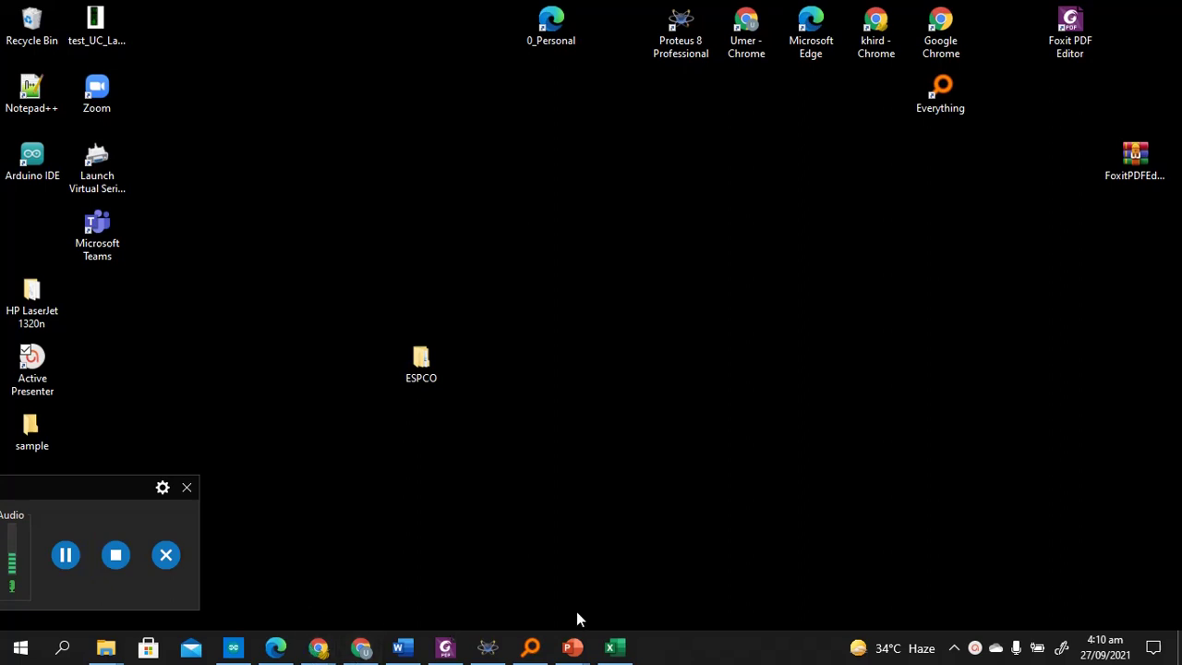
# - Restore the Proteus window and start a new project from the File menu
pyautogui.click(491, 654)
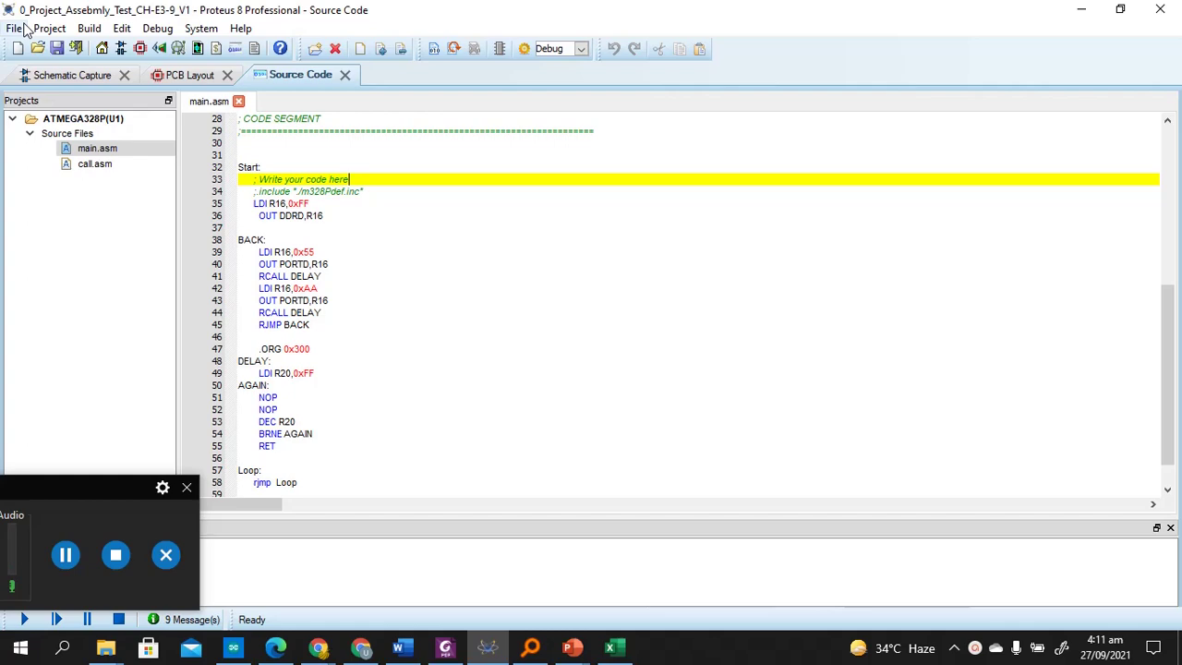
pyautogui.click(14, 27)
pyautogui.click(37, 45)
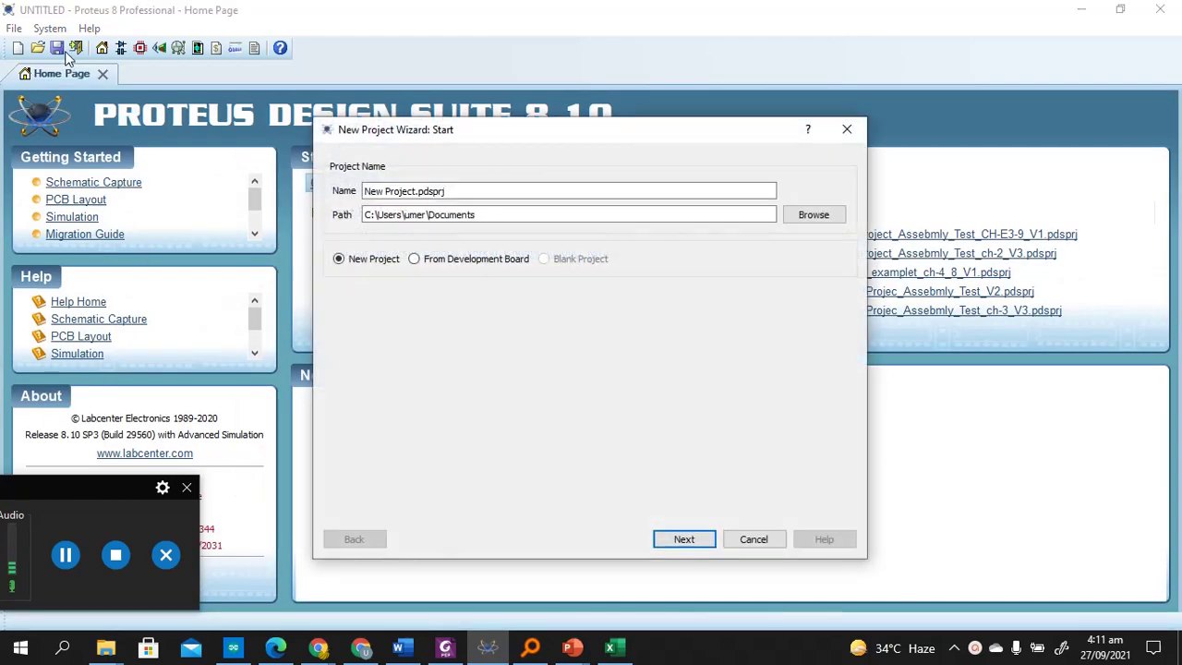
# - Set the project path to E:\0_Air University Official Work\0_Courses\0000C_MT359-L-M&ES\1_P_19F_M&ES
pyautogui.click(831, 218)
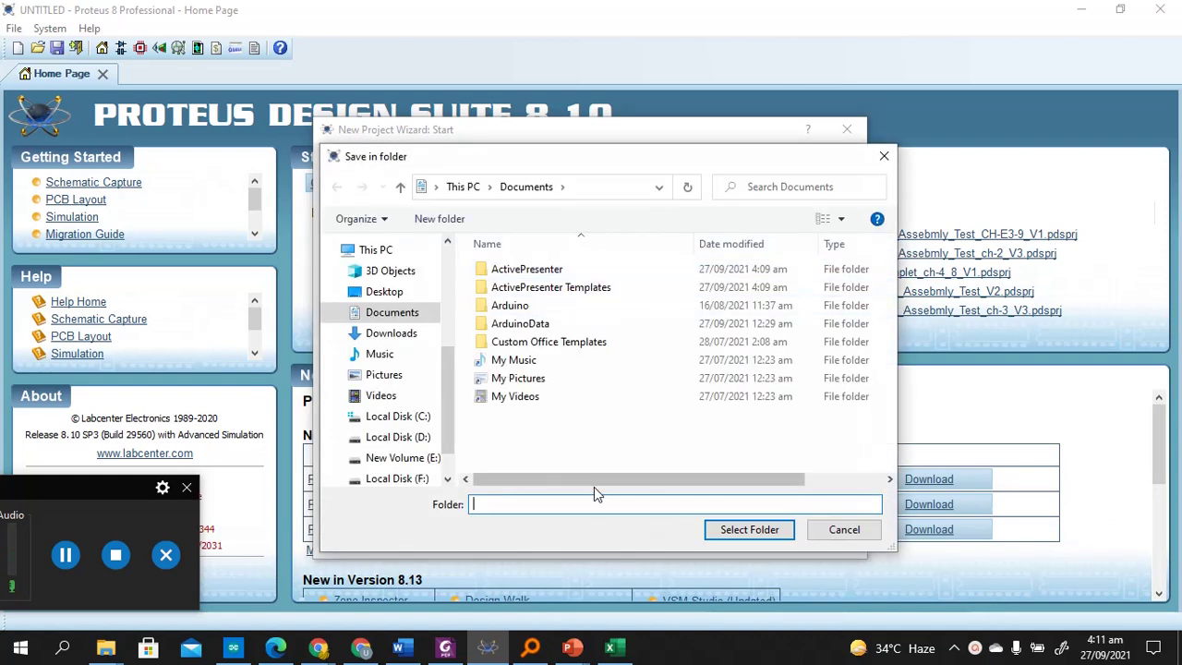
pyautogui.click(406, 458)
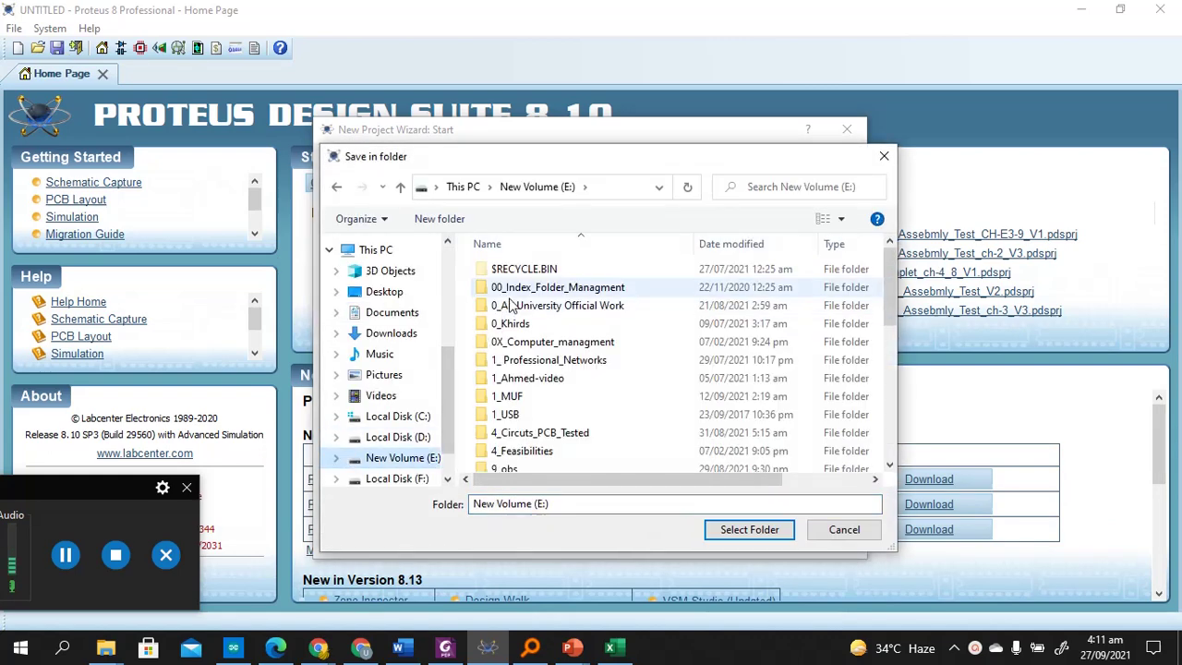
pyautogui.click(522, 311)
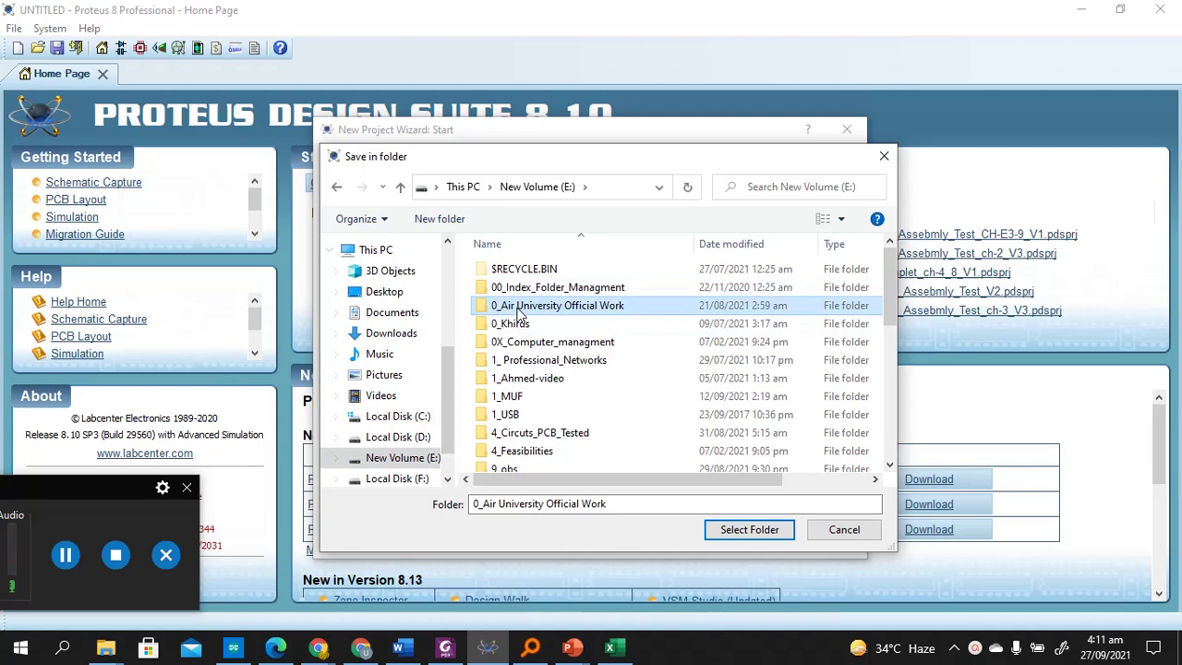
pyautogui.doubleClick(521, 307)
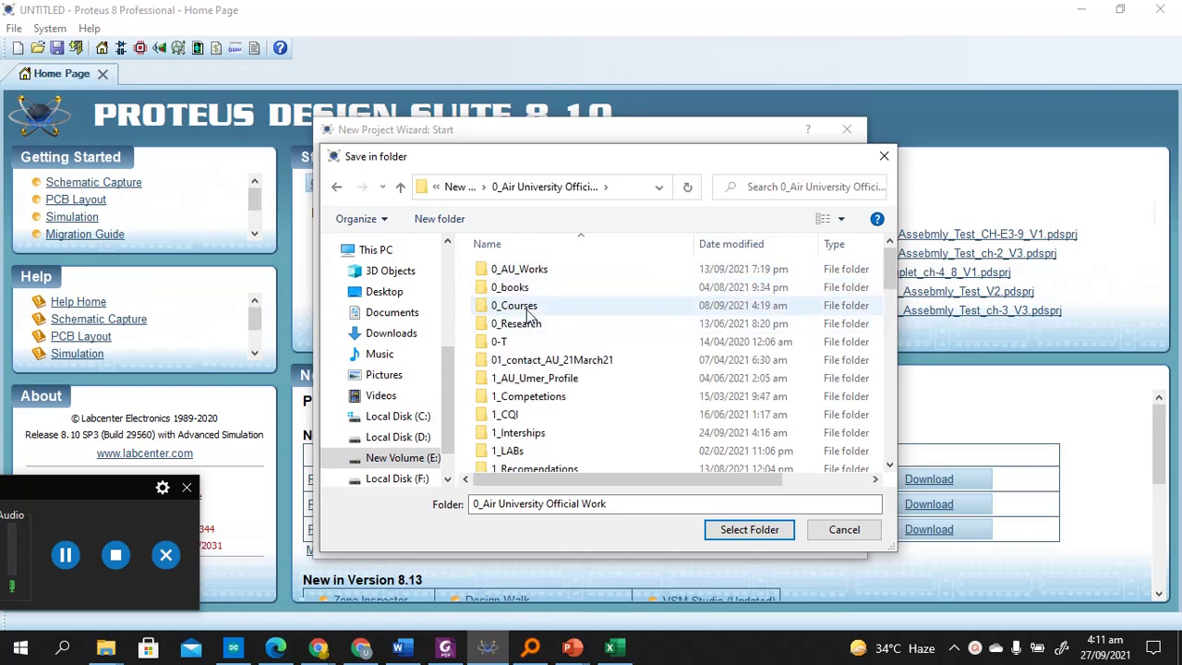
pyautogui.doubleClick(521, 310)
pyautogui.doubleClick(536, 289)
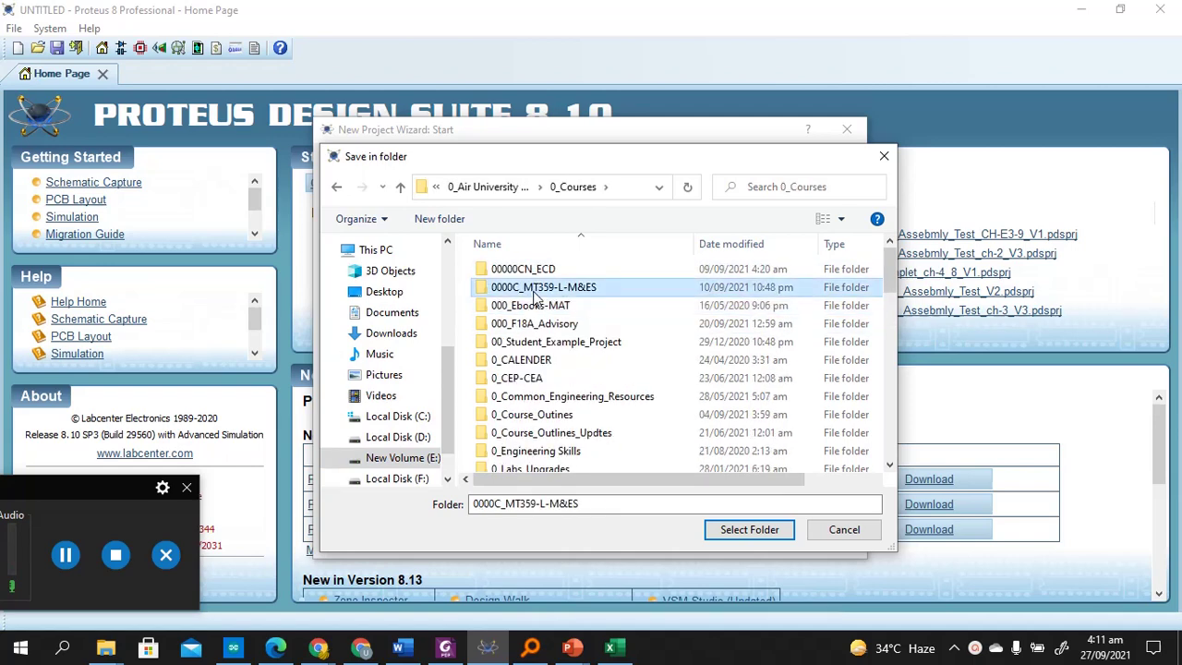
pyautogui.scroll(-1, 544, 461)
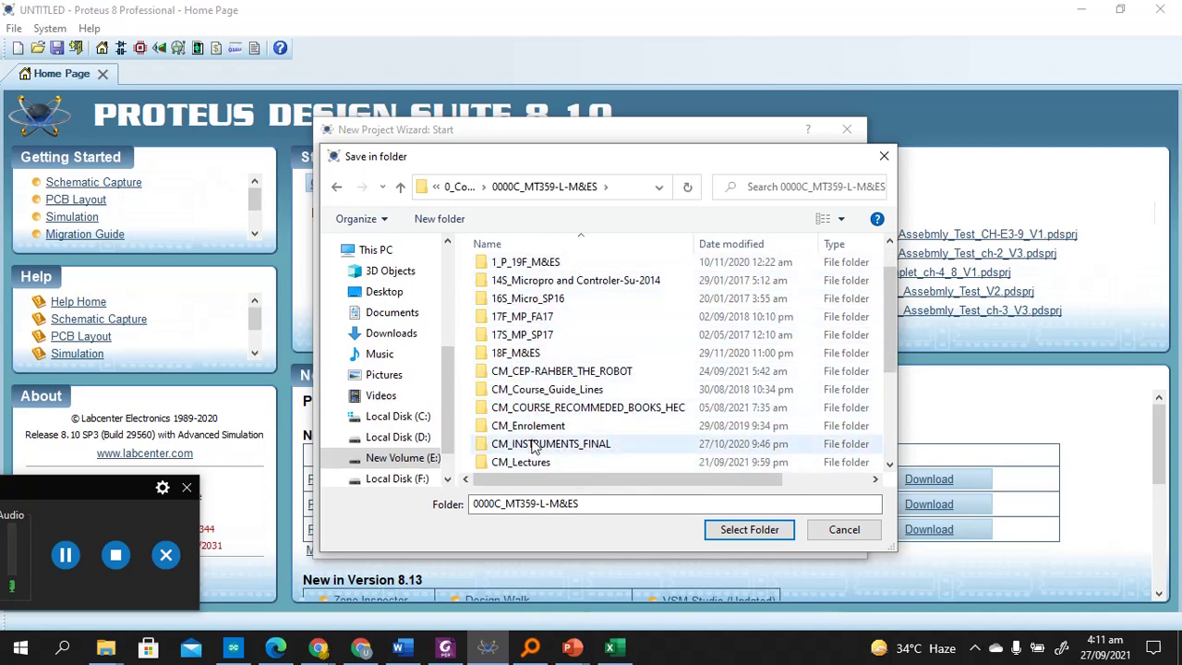
pyautogui.click(542, 262)
pyautogui.doubleClick(542, 263)
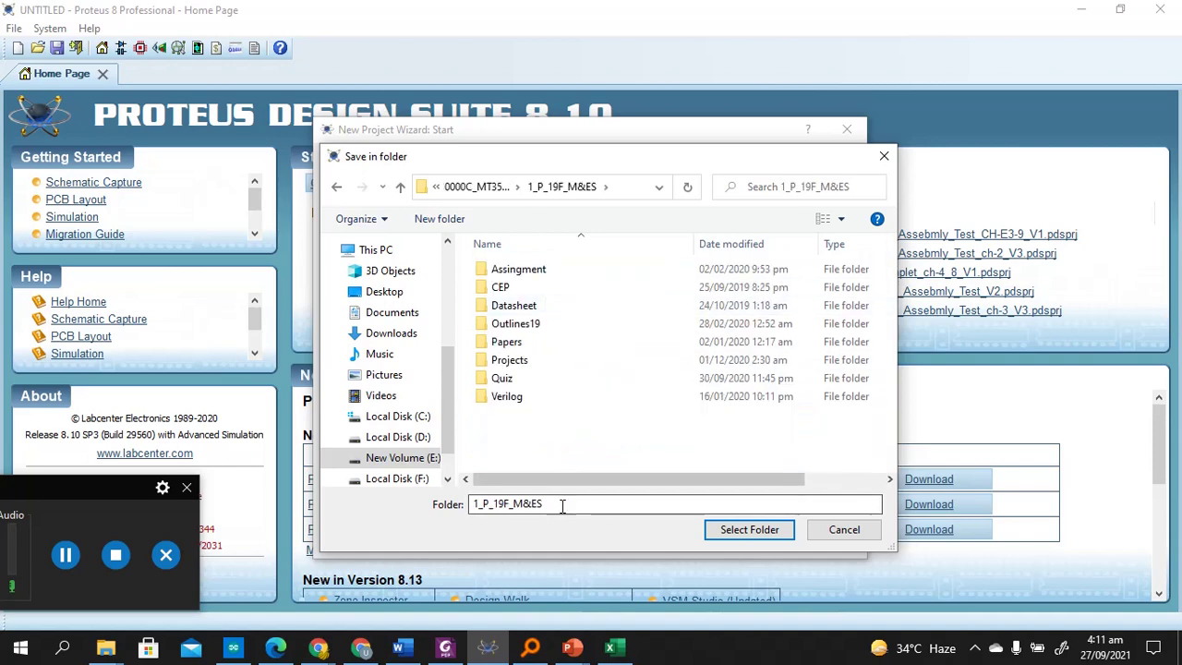
pyautogui.click(740, 529)
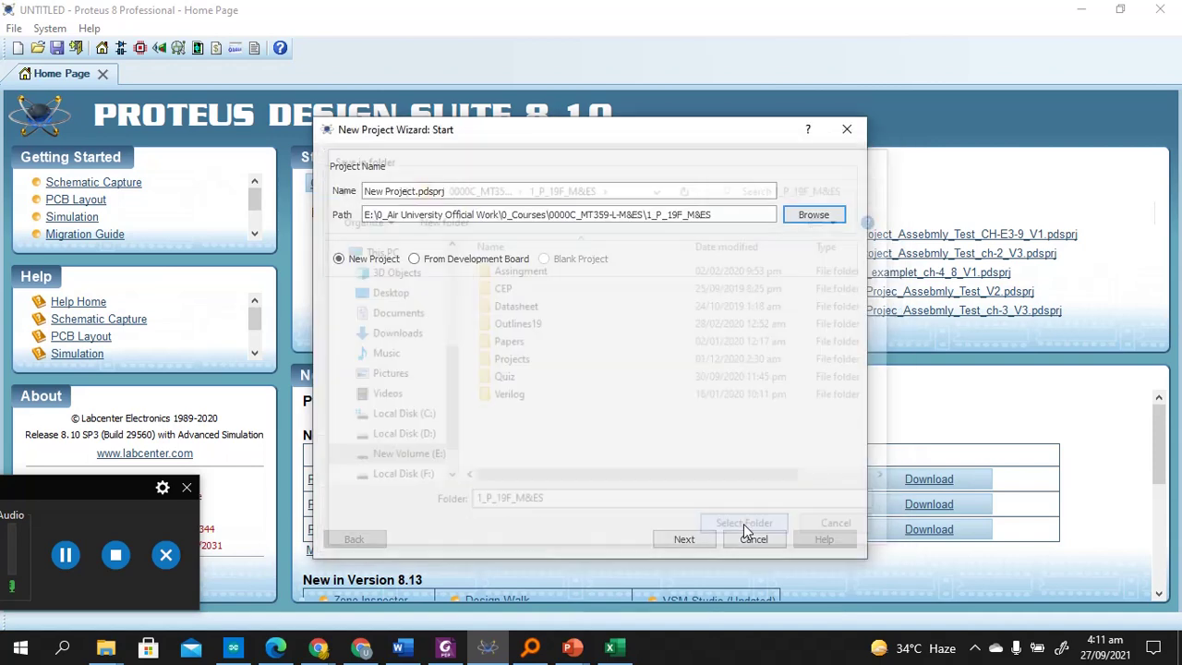
# - Replace the default project name with Test_V1
pyautogui.click(468, 191)
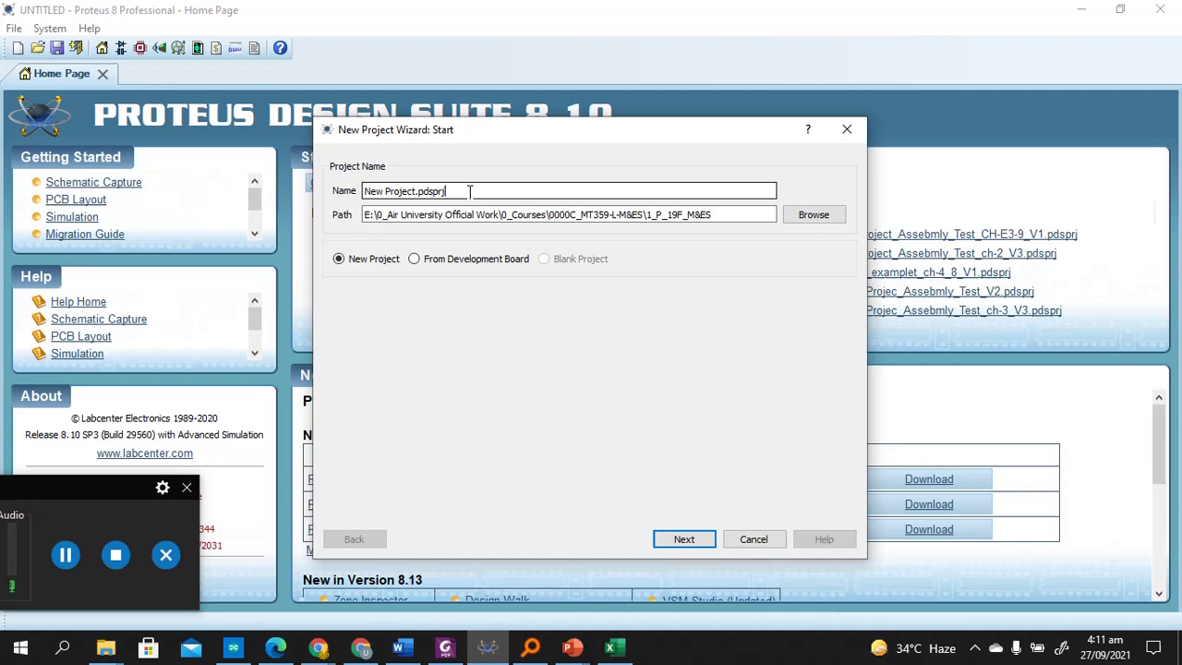
pyautogui.moveTo(459, 193); pyautogui.dragTo(237, 200)
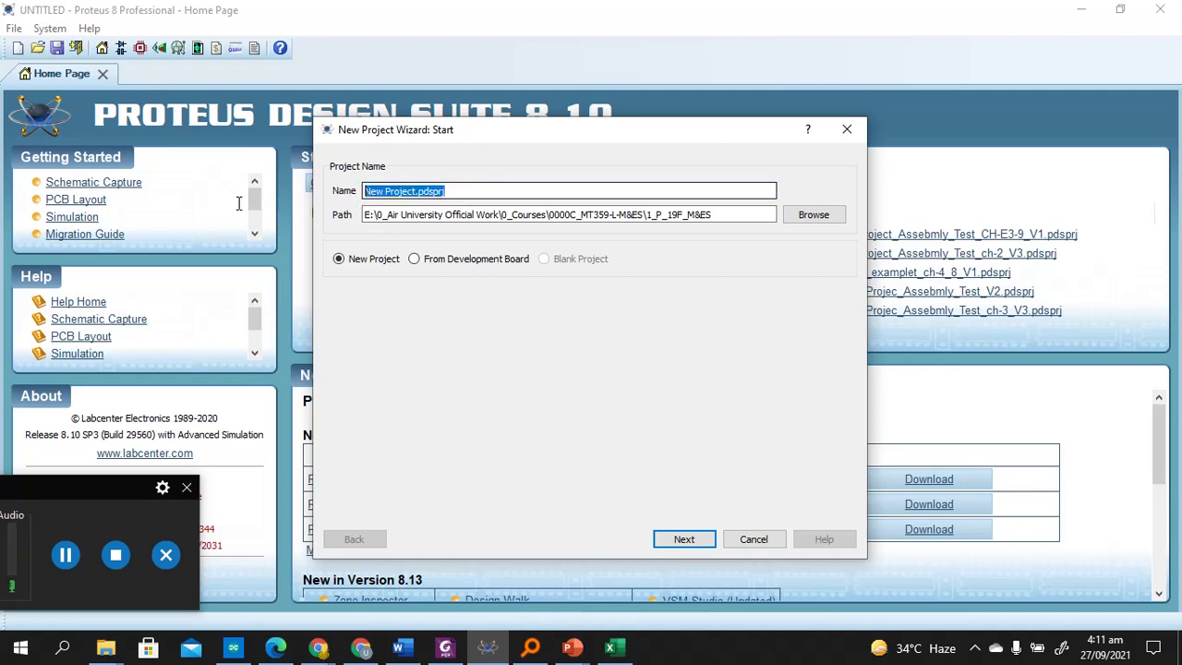
pyautogui.write('Test_V1')
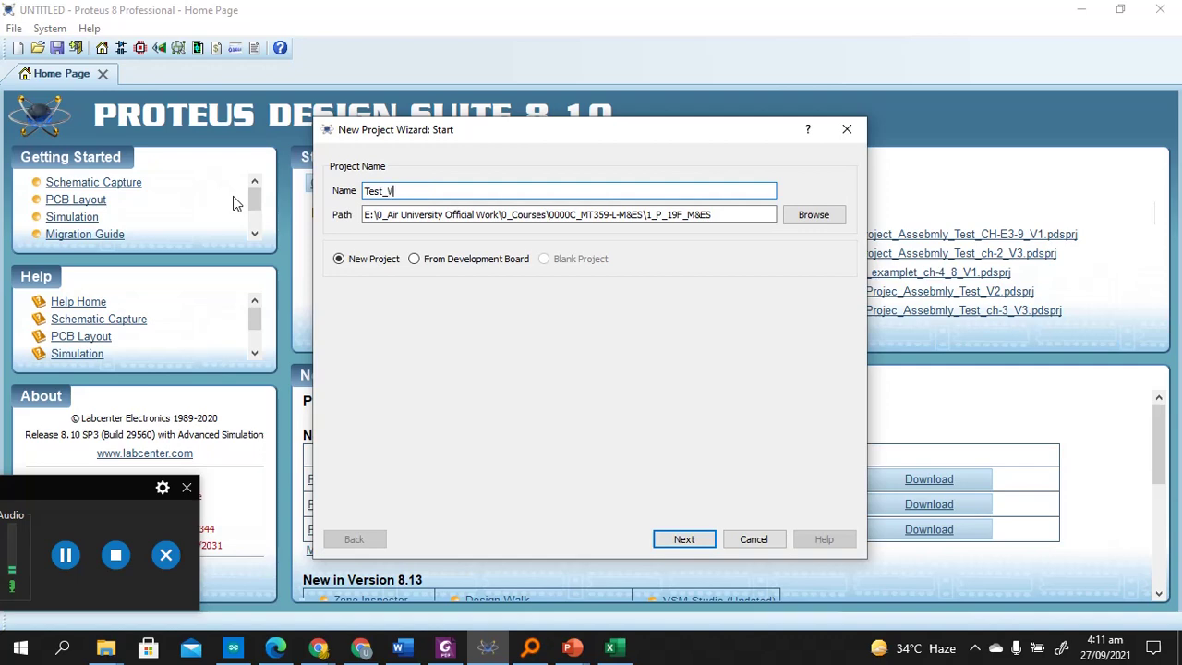
# - Accept name and location, keep the Landscape A4 schematic template, and skip PCB layout
pyautogui.click(689, 542)
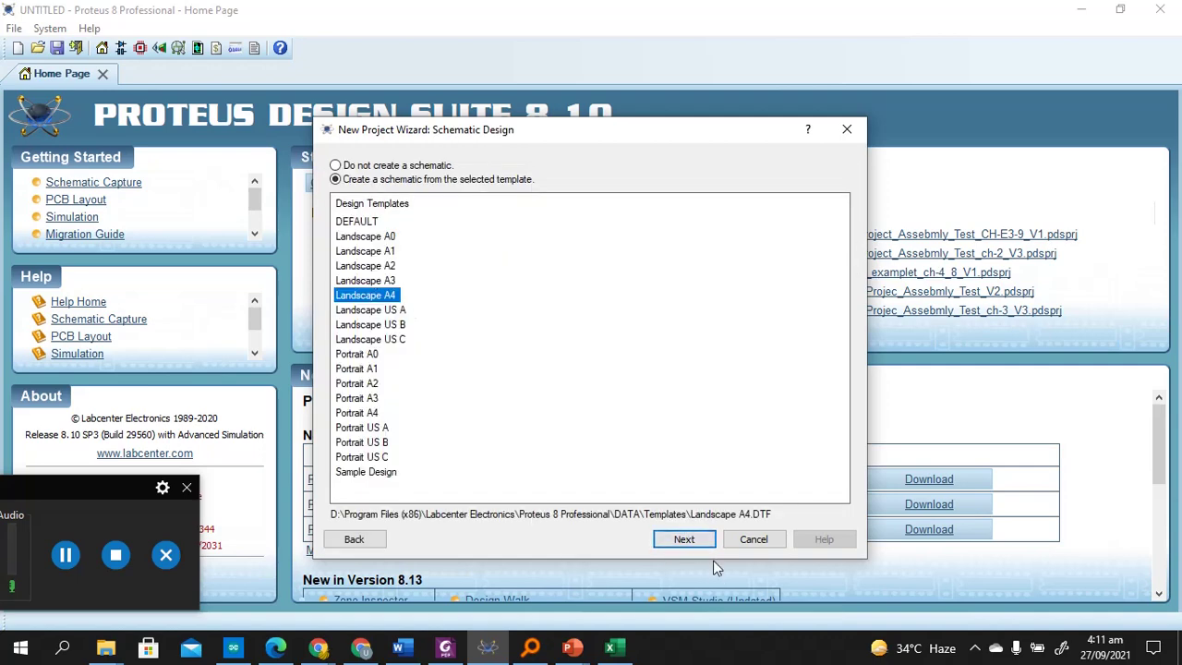
pyautogui.click(684, 541)
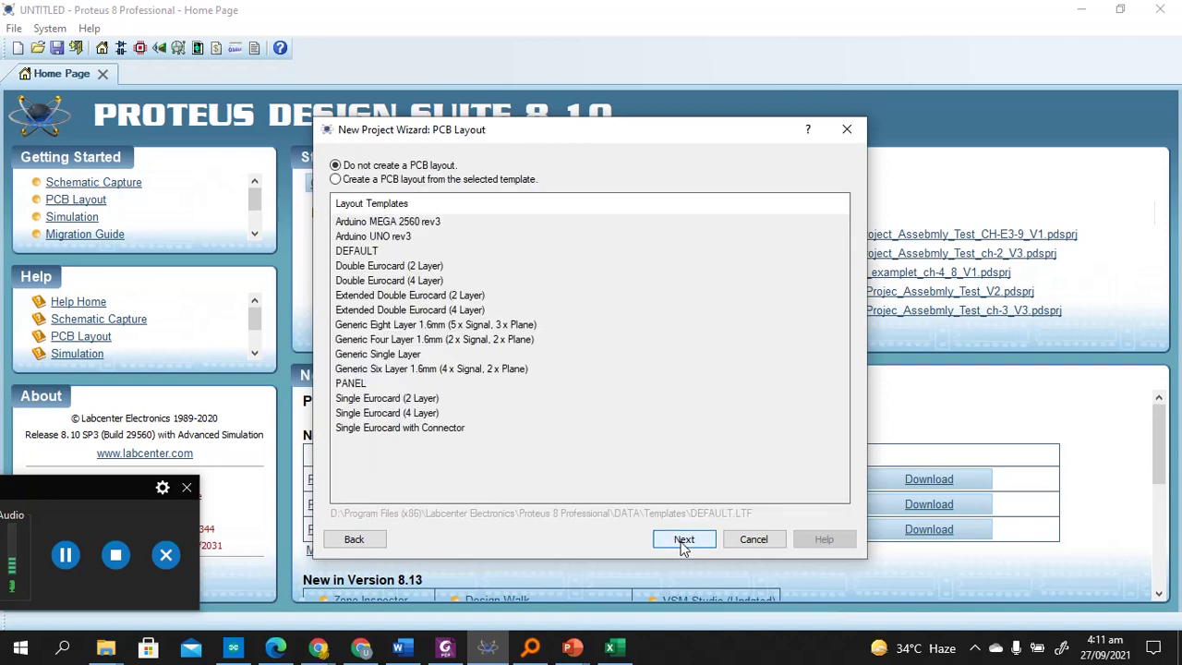
pyautogui.click(683, 543)
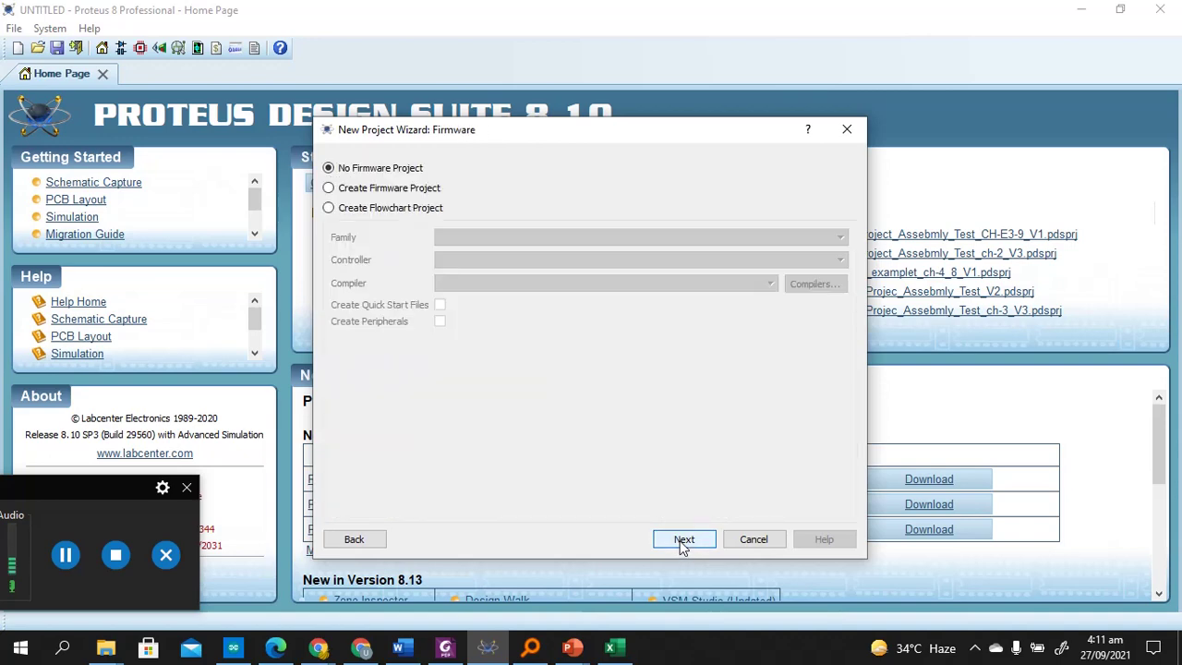
# - Enable a firmware project and choose the AVR processor family
pyautogui.click(388, 194)
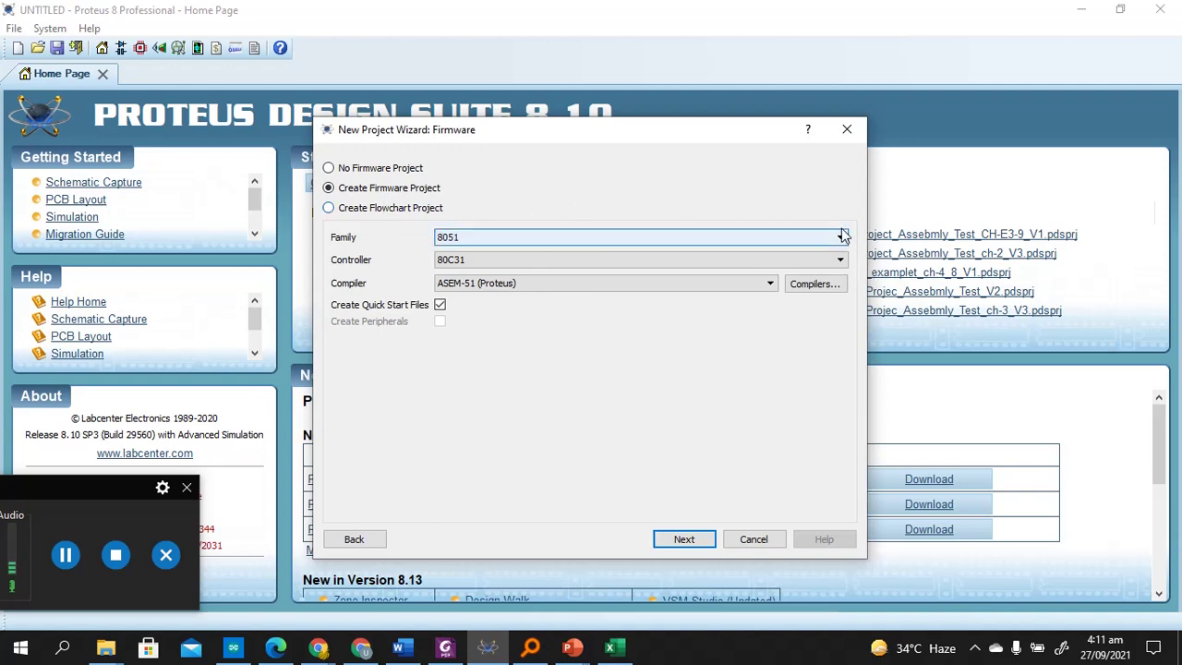
pyautogui.click(358, 169)
pyautogui.click(363, 190)
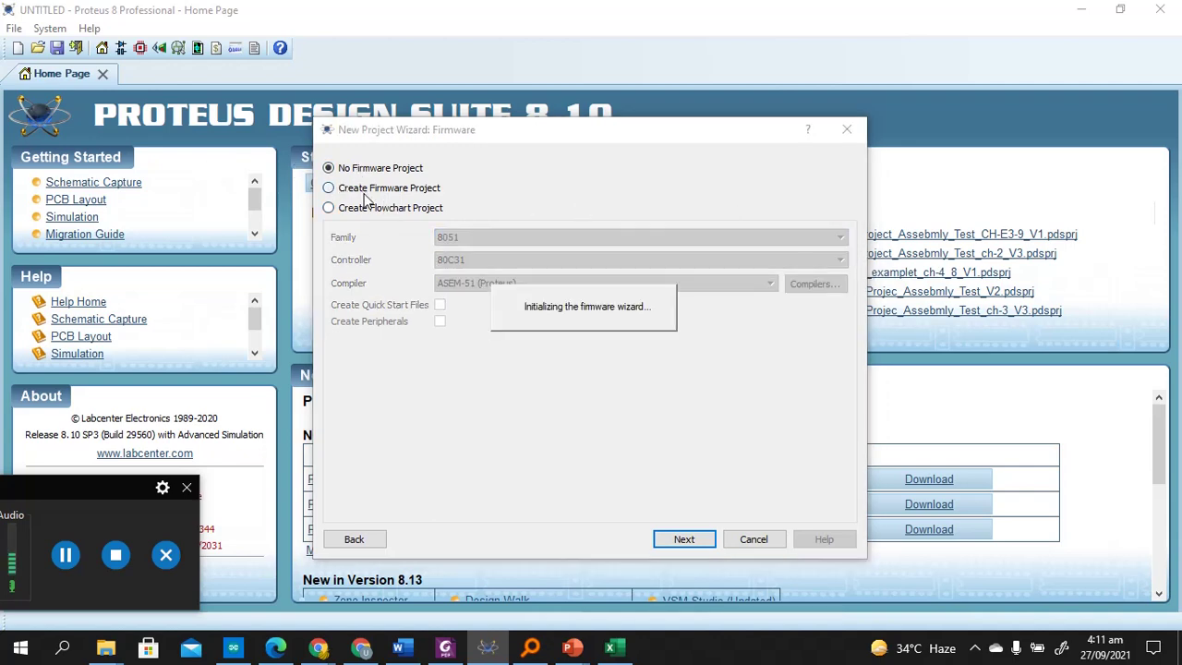
pyautogui.click(841, 242)
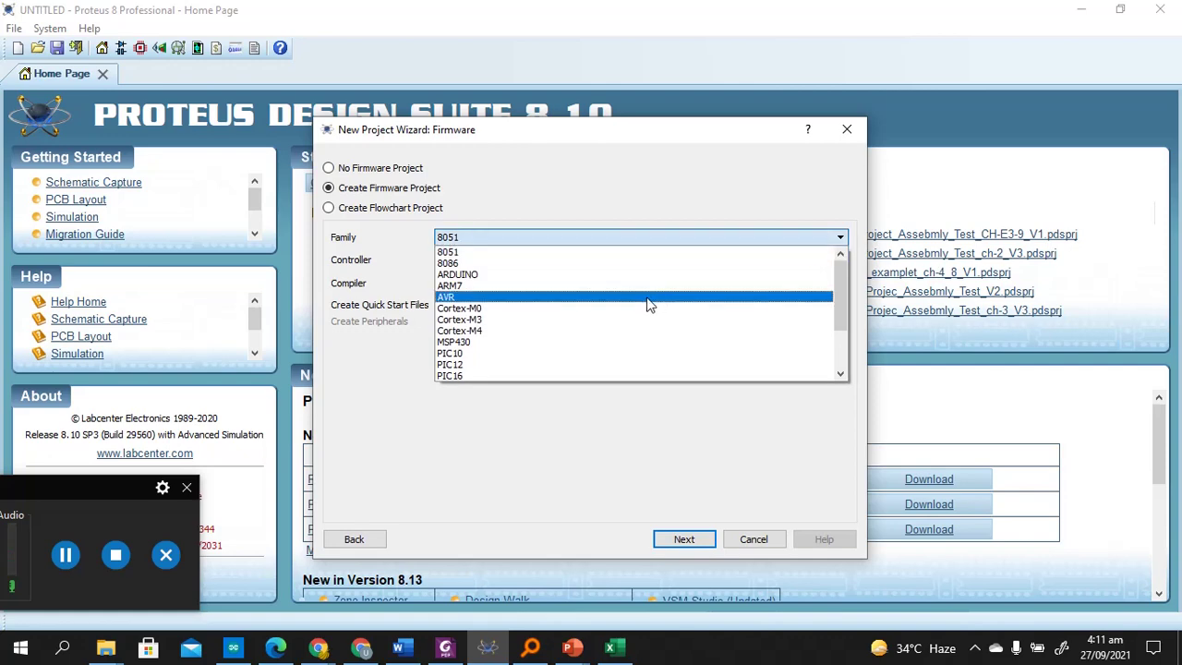
pyautogui.click(649, 301)
# - Pick ATmega328P as the controller and continue to the project summary
pyautogui.click(840, 262)
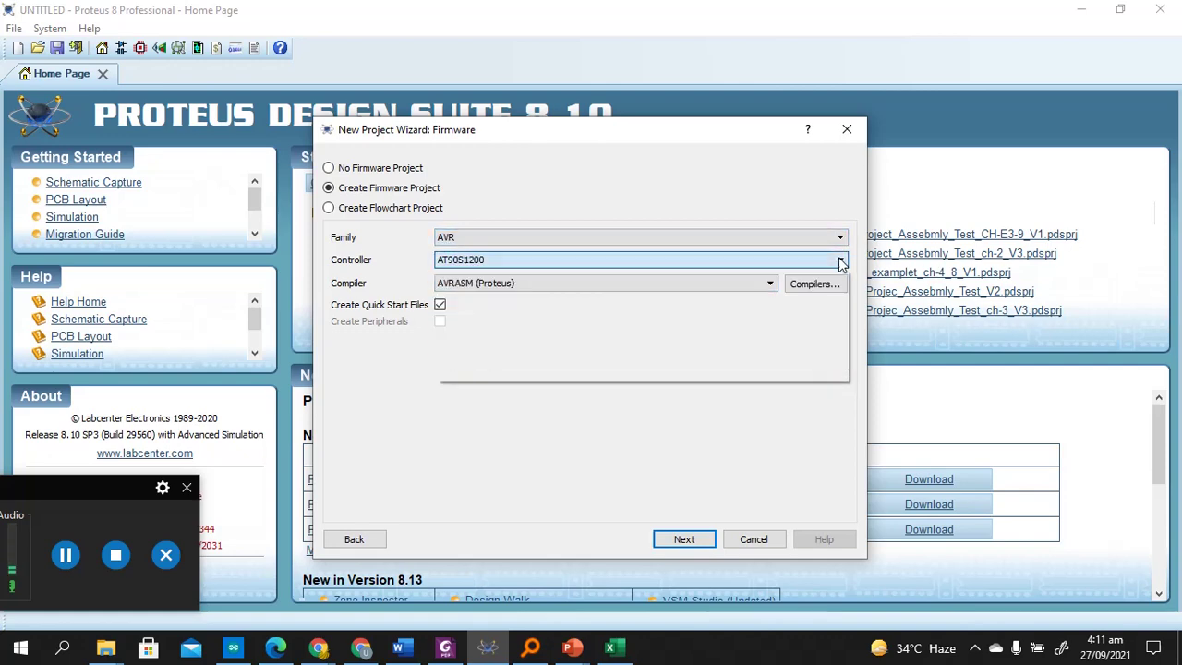
pyautogui.scroll(-8, 601, 319)
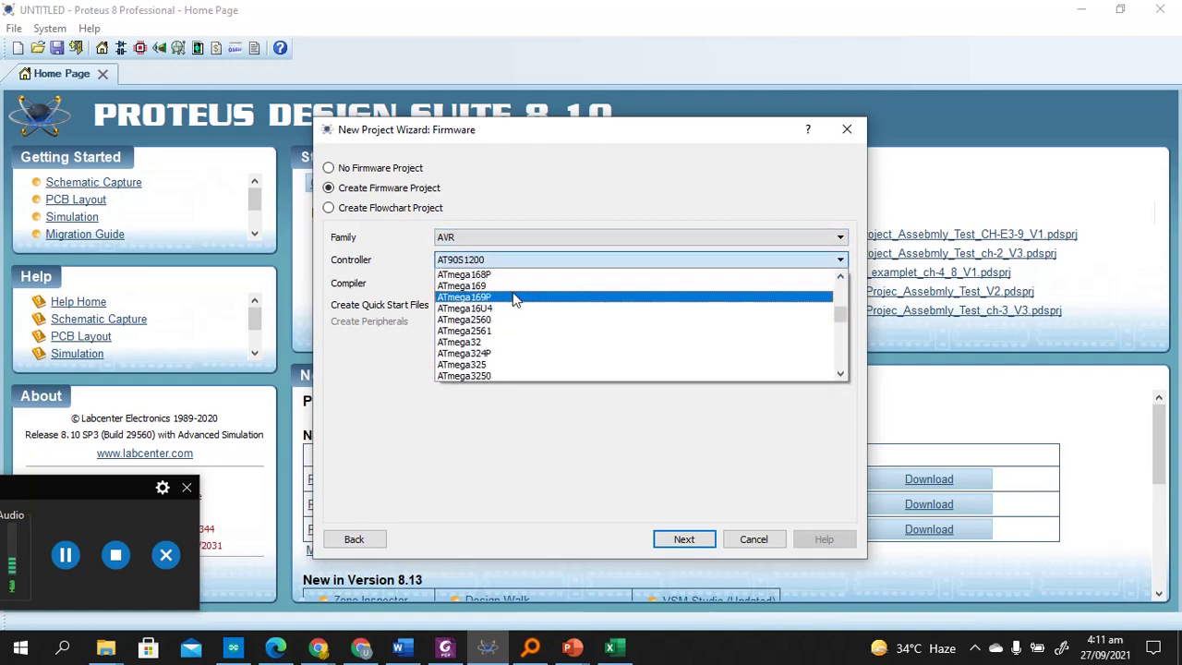
pyautogui.scroll(1, 509, 331)
pyautogui.scroll(3, 511, 335)
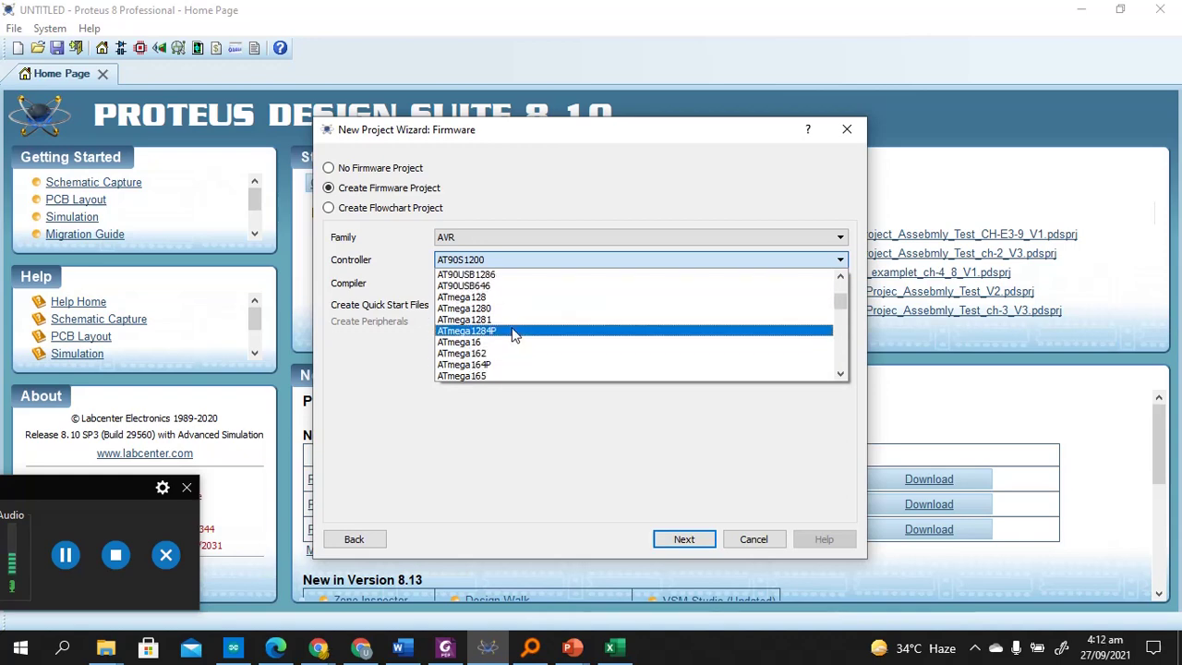
pyautogui.scroll(-2, 513, 338)
pyautogui.scroll(-1, 515, 347)
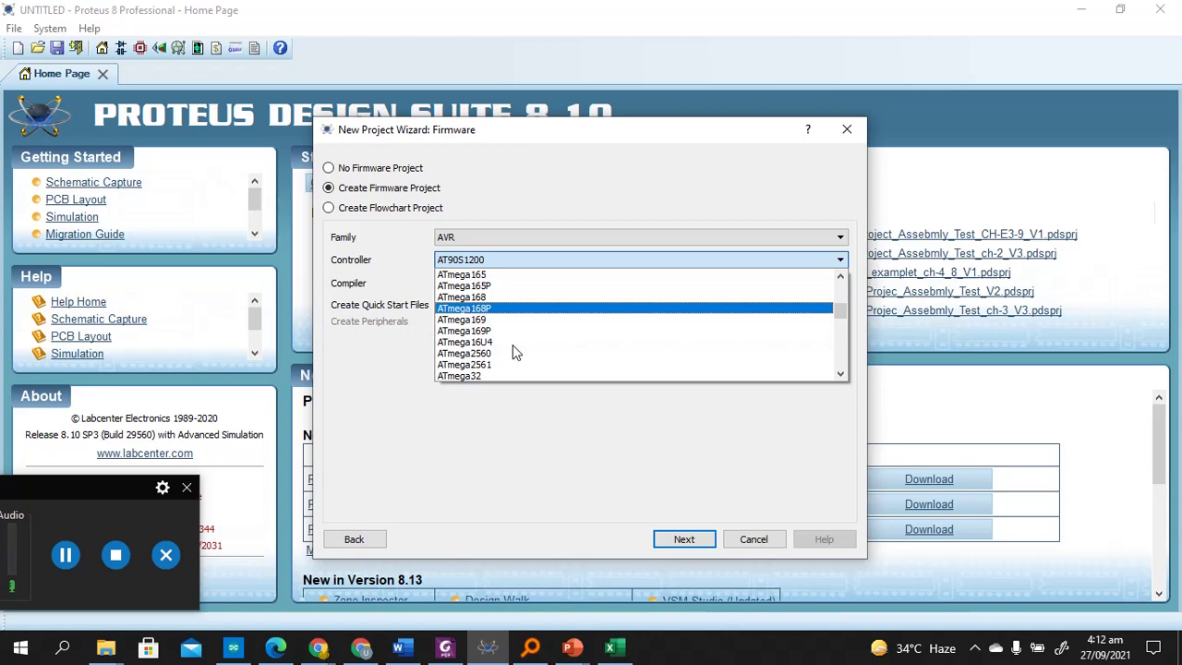
pyautogui.scroll(-1, 515, 351)
pyautogui.scroll(-1, 521, 341)
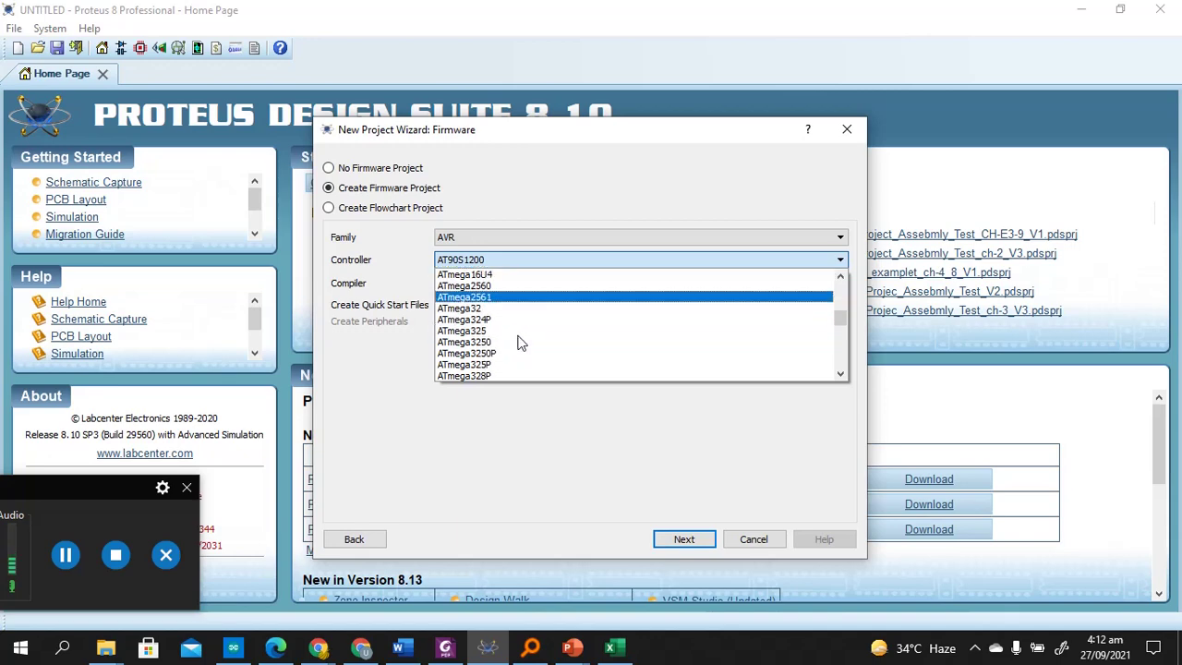
pyautogui.click(507, 377)
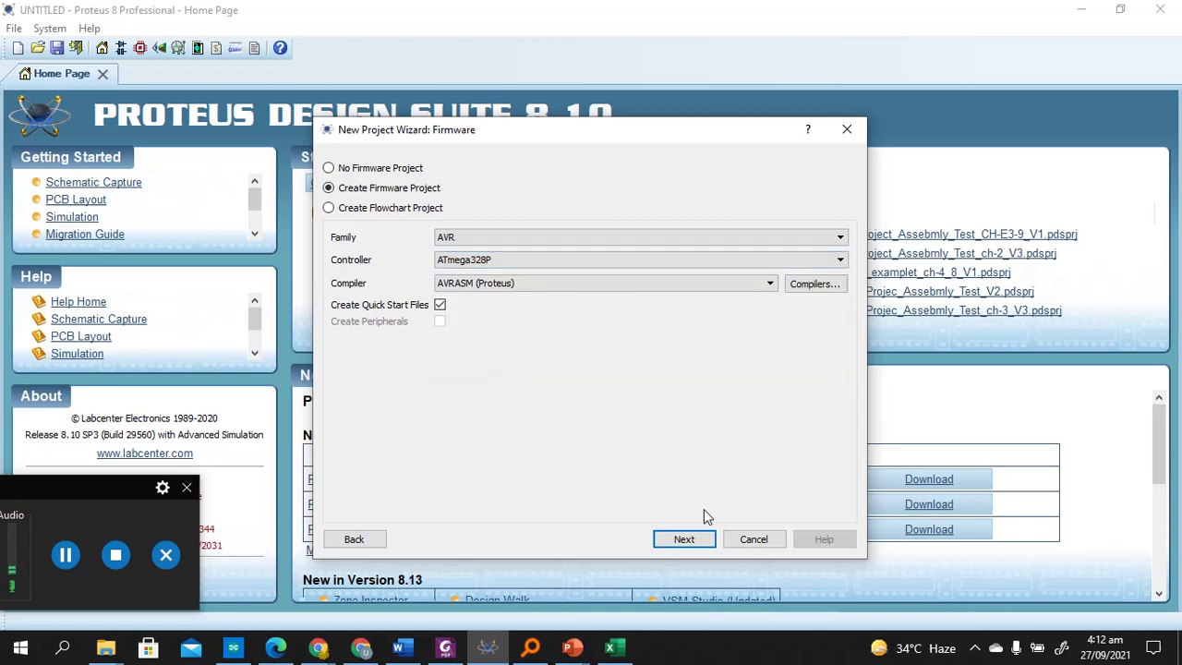
pyautogui.click(702, 542)
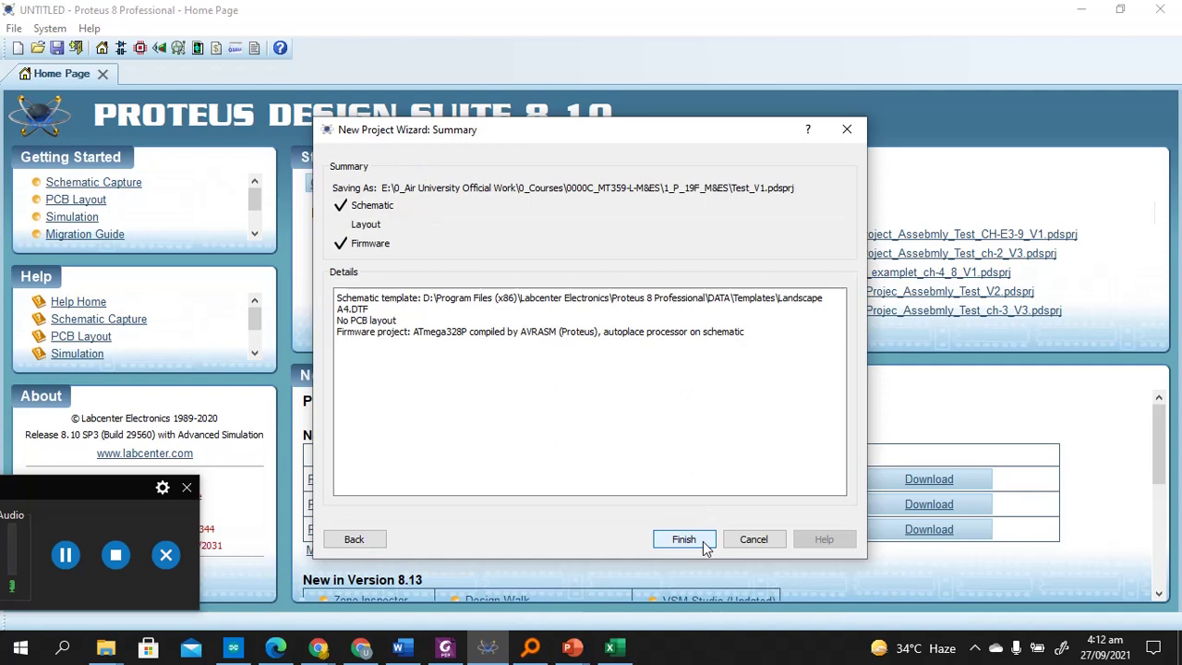
# - Finish the Test_V1 project and check the ATmega328P part's properties on the schematic
pyautogui.click(703, 541)
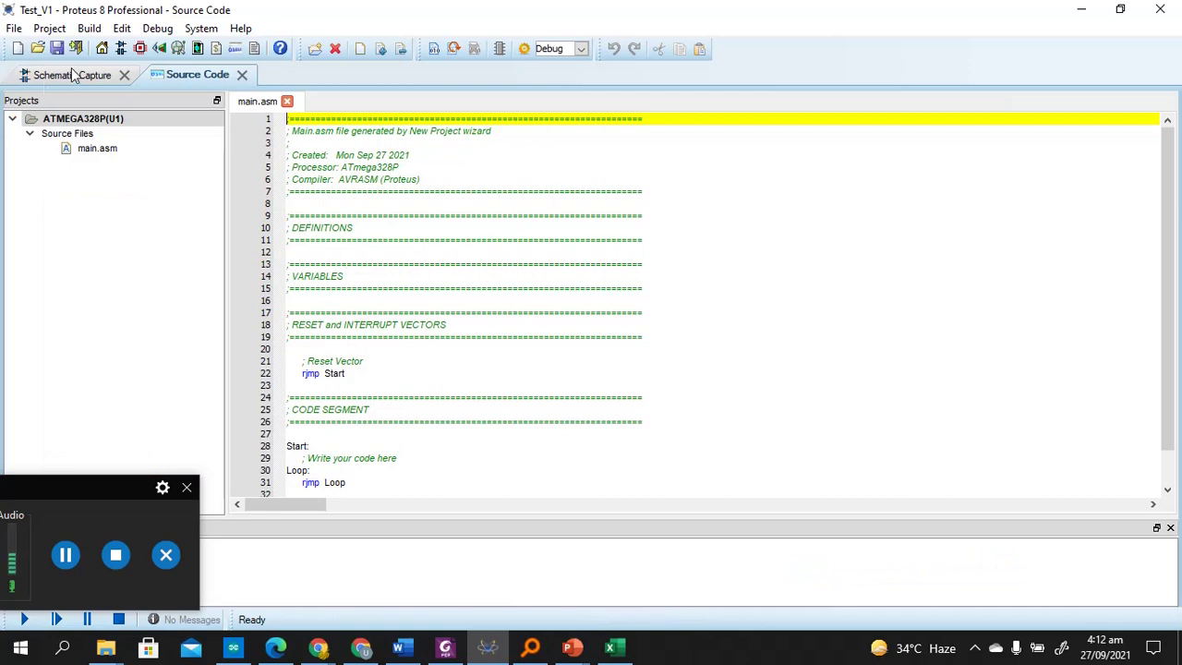
pyautogui.click(70, 74)
pyautogui.scroll(2, 669, 358)
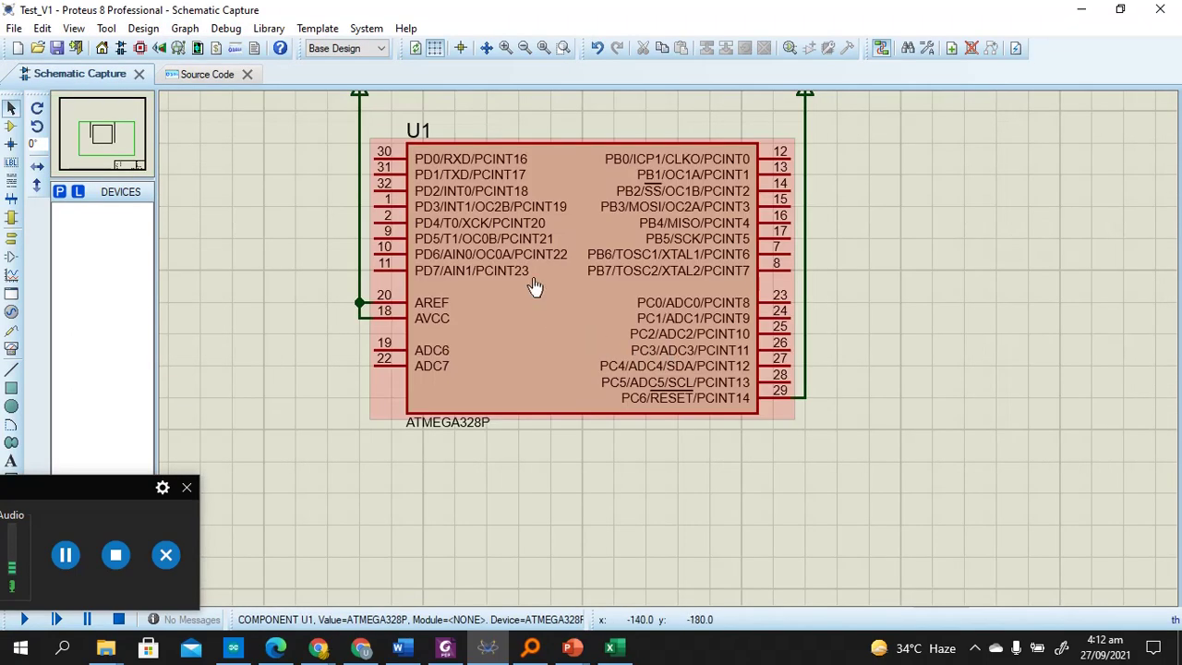
pyautogui.doubleClick(624, 266)
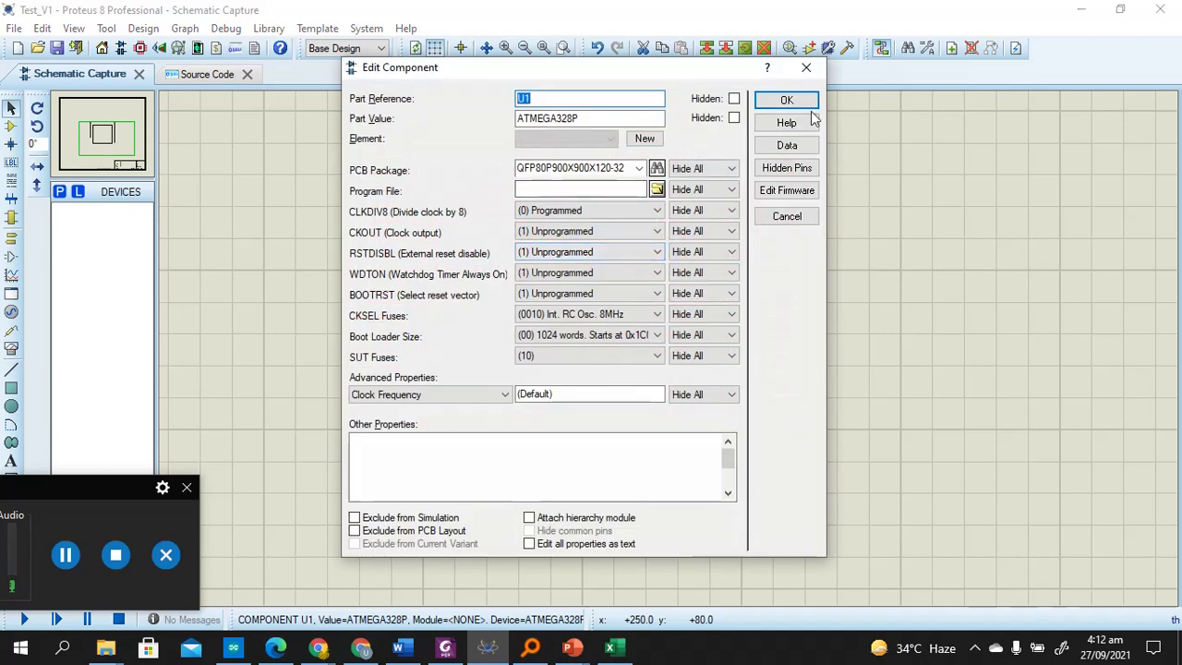
pyautogui.click(804, 102)
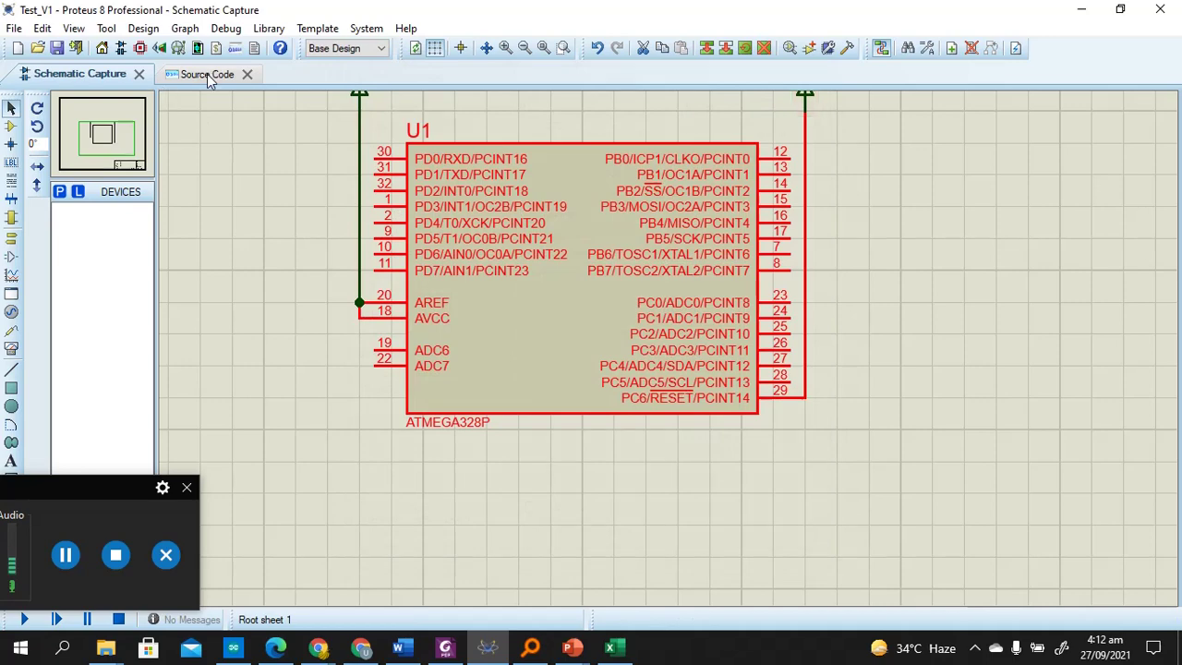
# - Open main.asm and insert blank lines below the 'Write your code here' comment
pyautogui.click(207, 74)
pyautogui.click(968, 290)
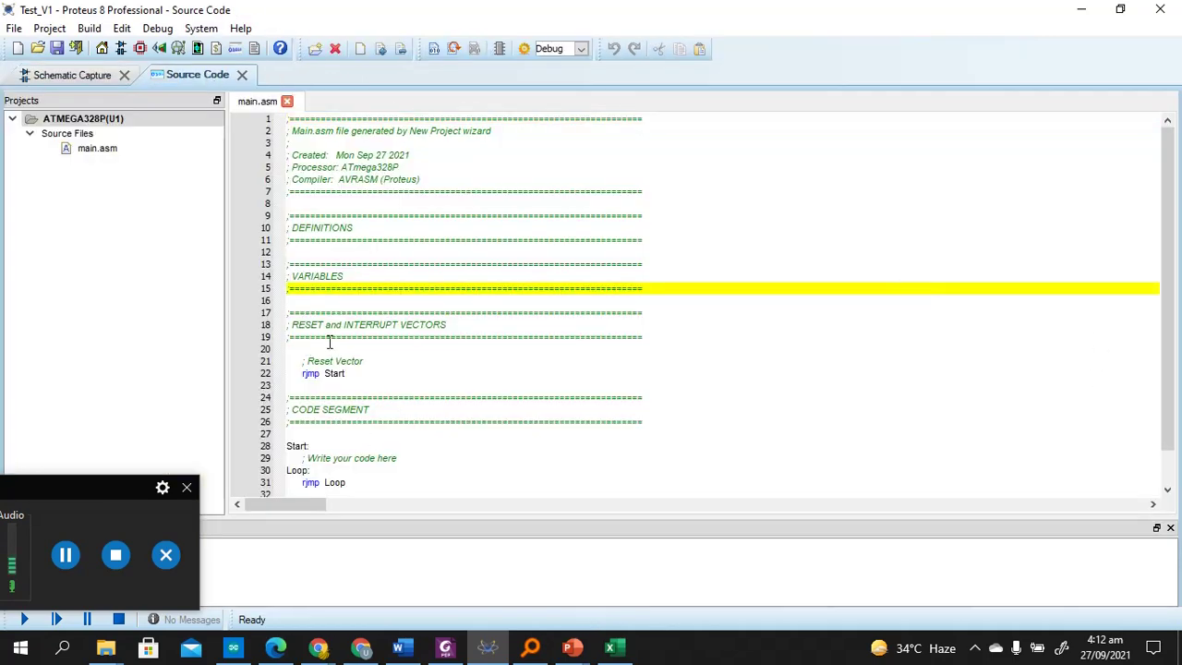
pyautogui.scroll(-1, 330, 343)
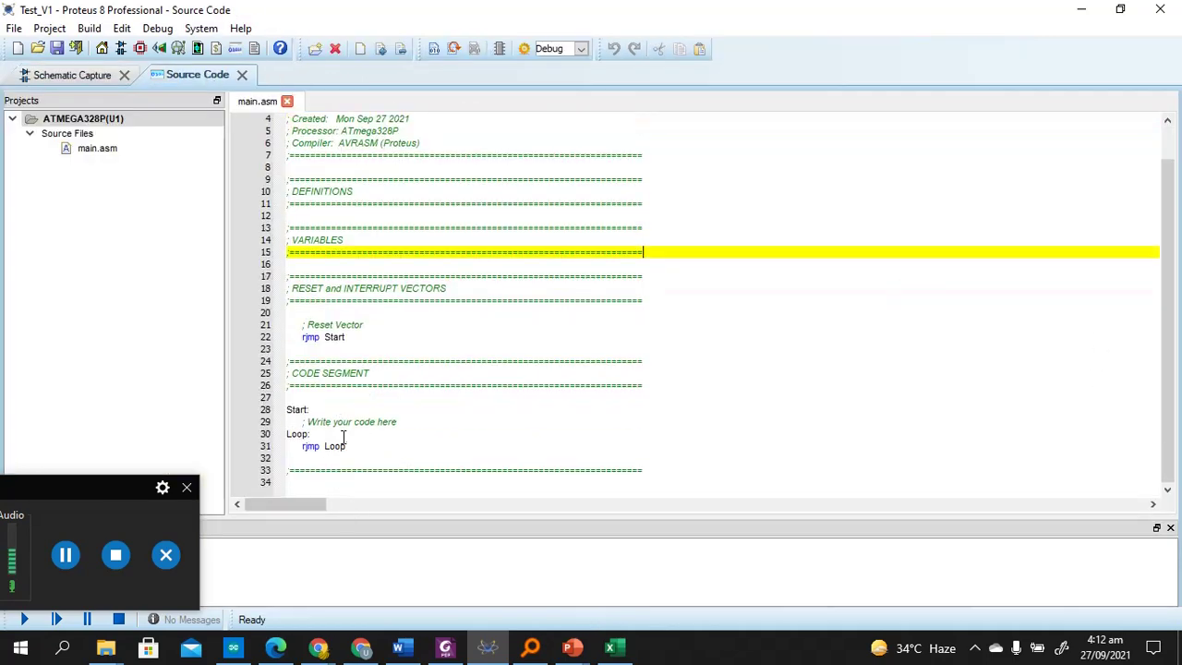
pyautogui.click(408, 422)
pyautogui.press('Return')
pyautogui.press('Return')
pyautogui.press('Return')
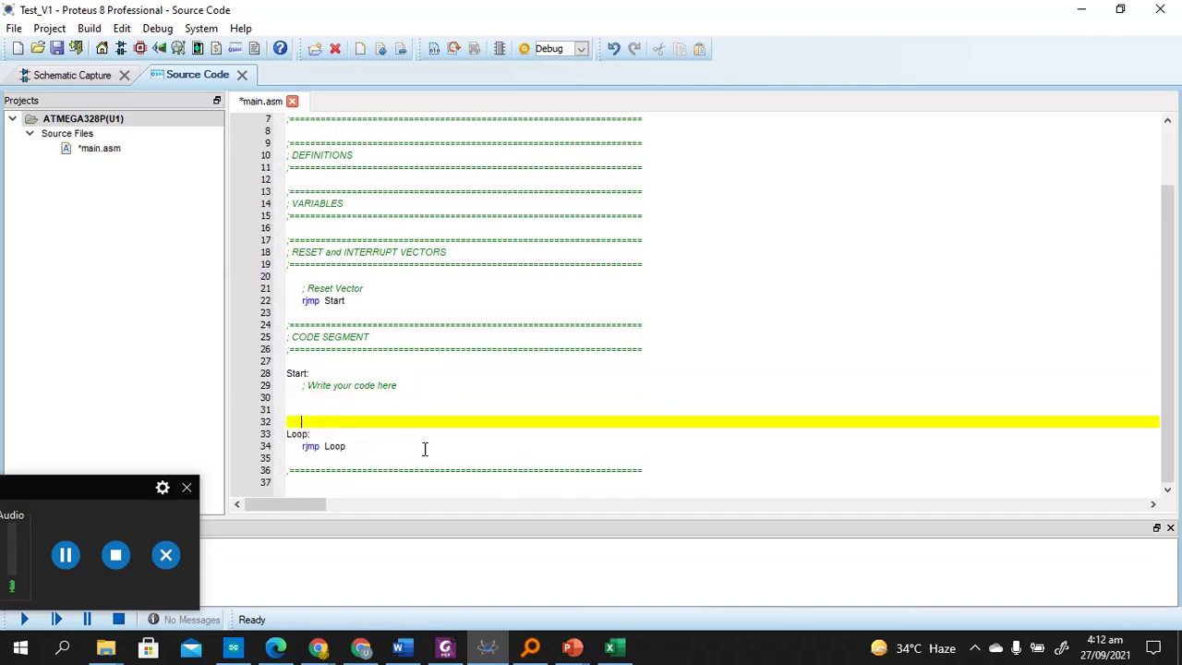
# - Page the AVR textbook PDF back from page 52 to page 47, then minimize Foxit
pyautogui.click(445, 649)
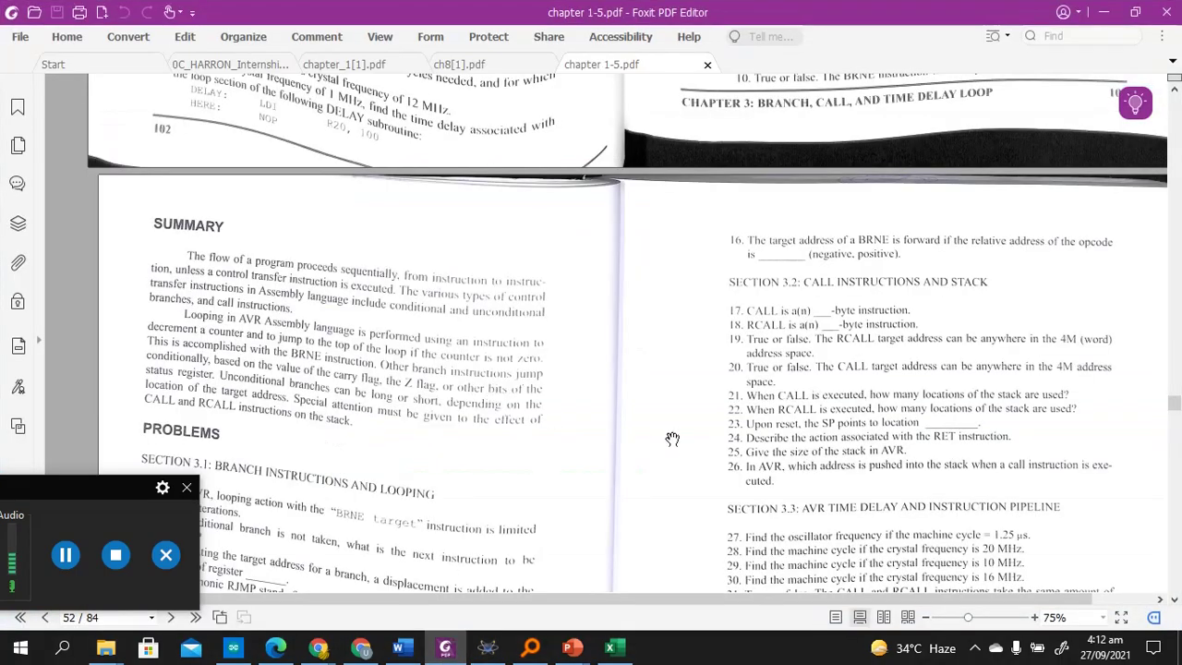
pyautogui.scroll(-20, 672, 439)
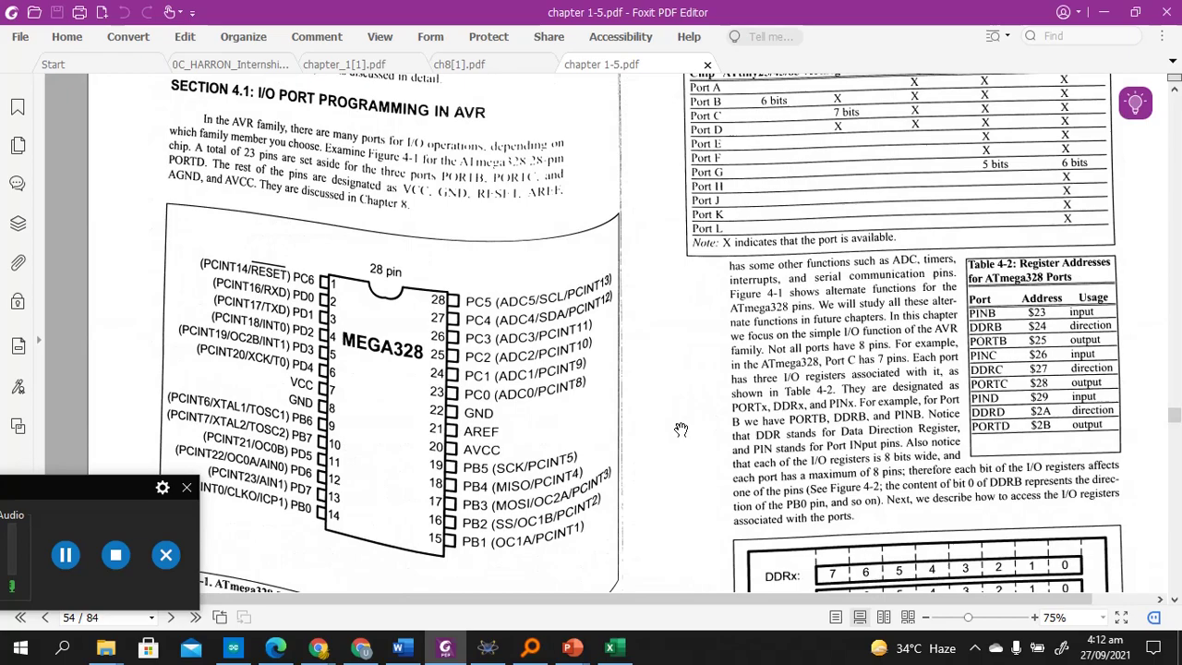
pyautogui.scroll(20, 680, 430)
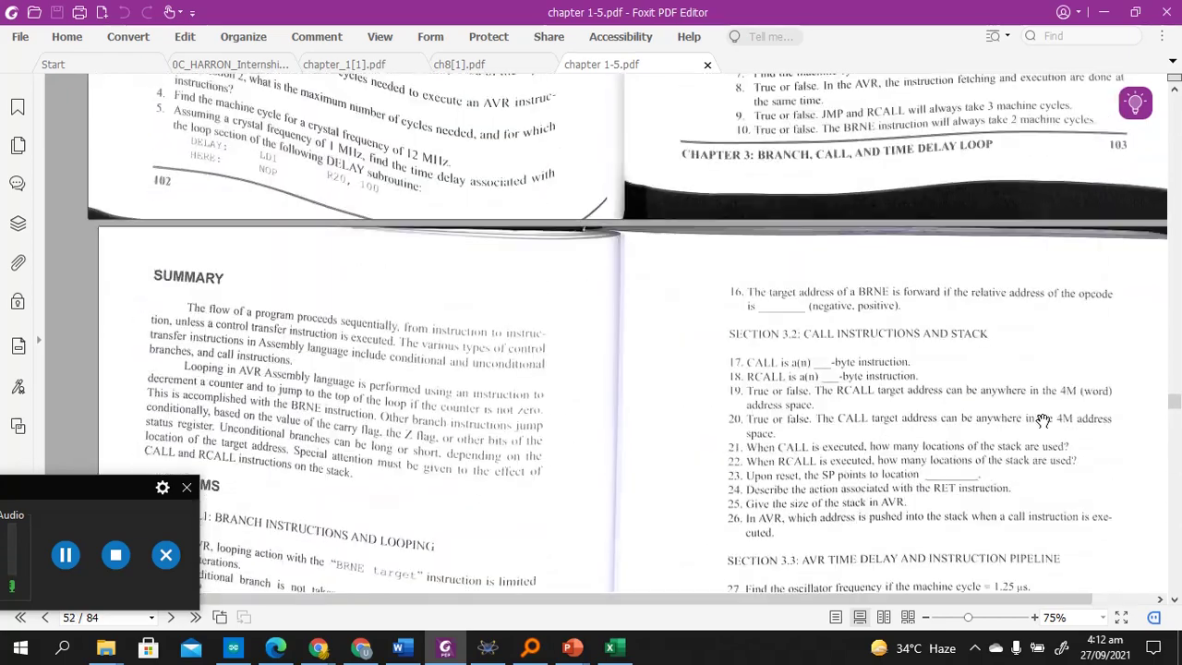
pyautogui.scroll(10, 1044, 421)
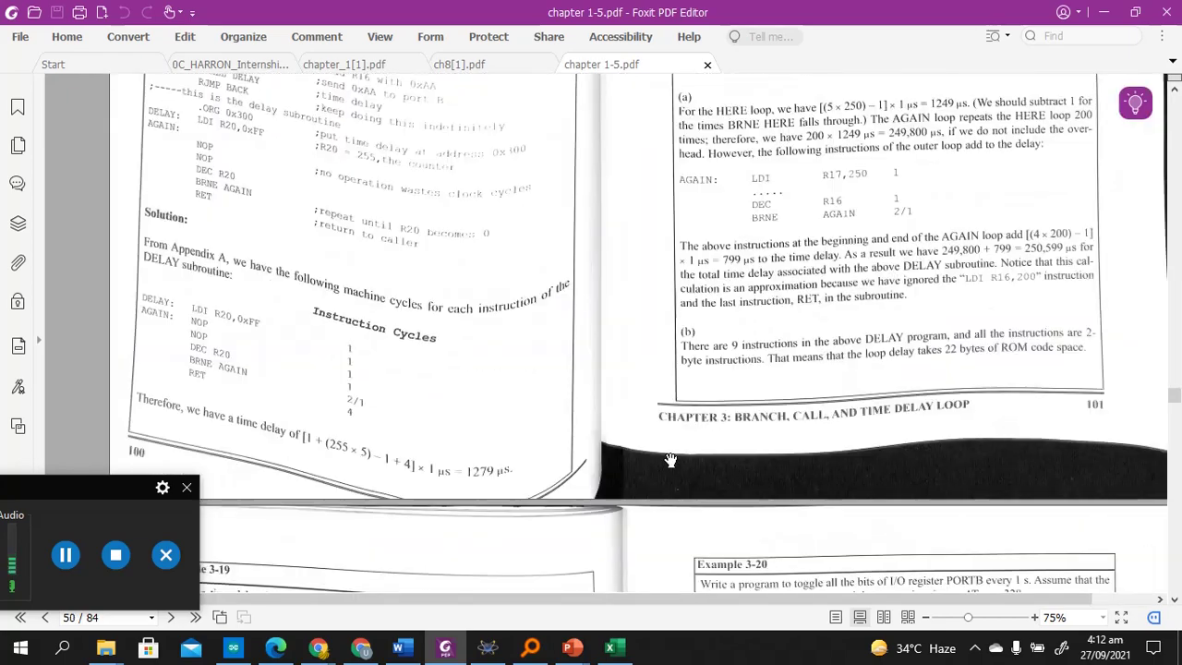
pyautogui.scroll(10, 665, 459)
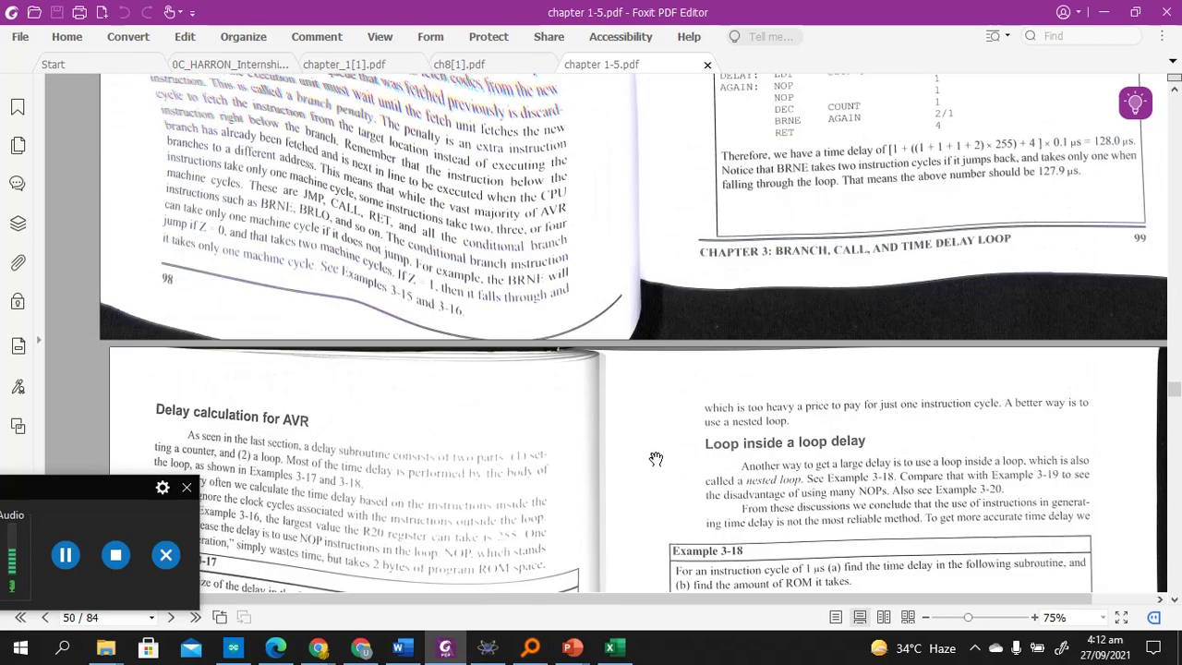
pyautogui.scroll(5, 656, 459)
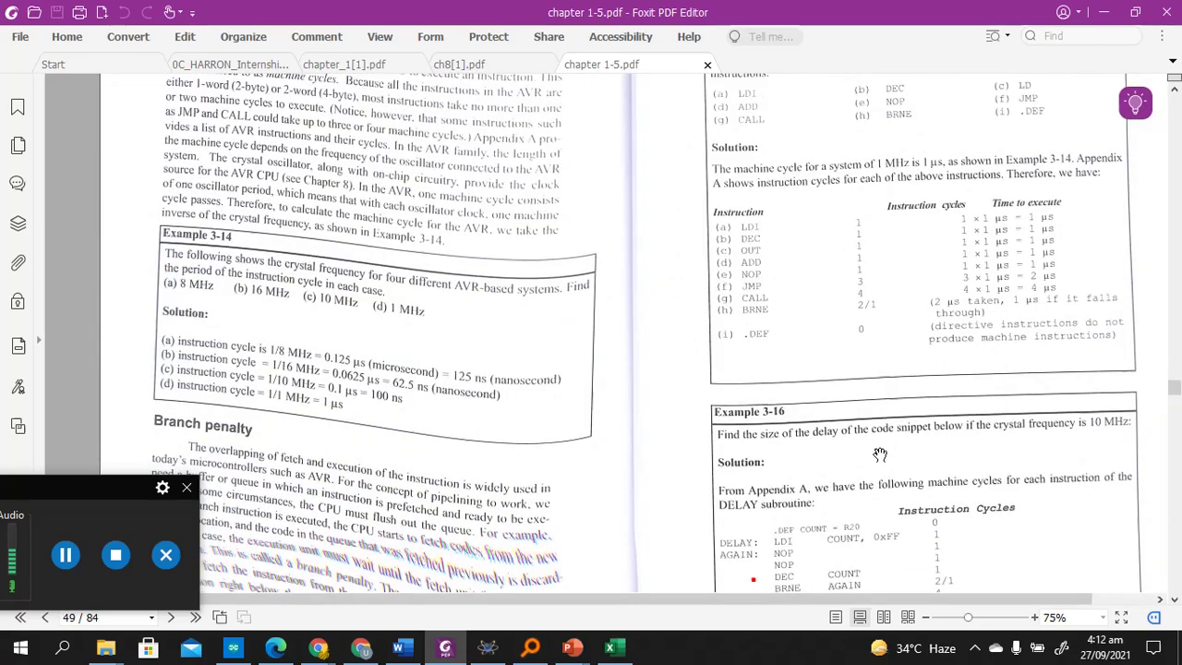
pyautogui.scroll(10, 880, 454)
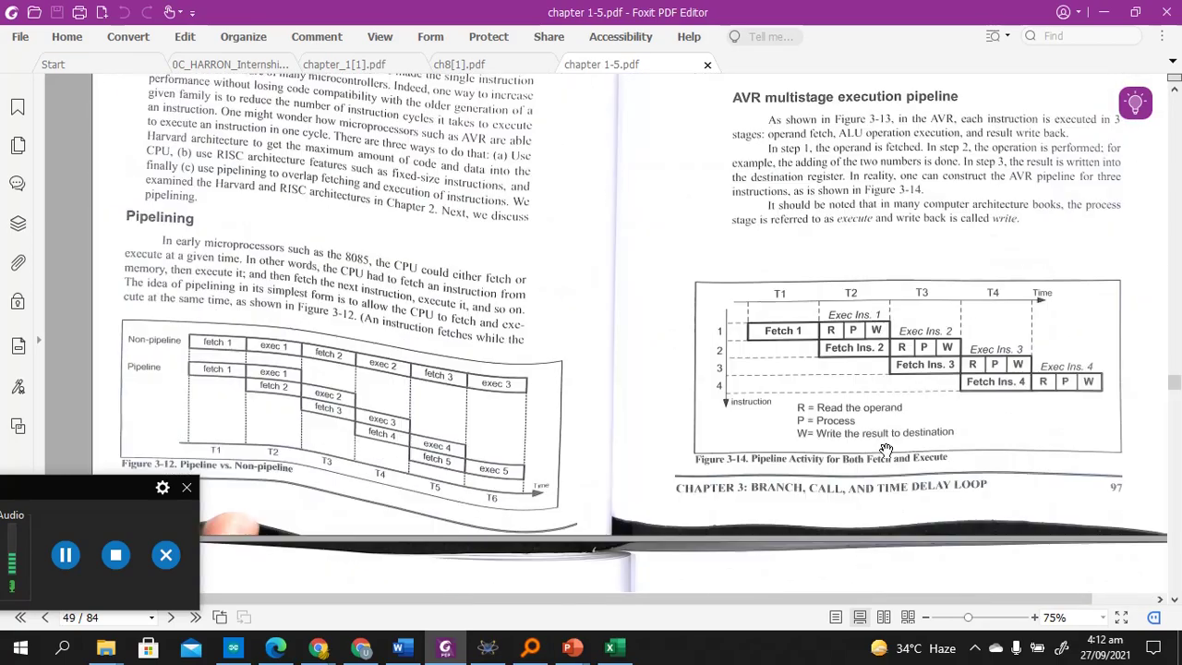
pyautogui.scroll(4, 888, 436)
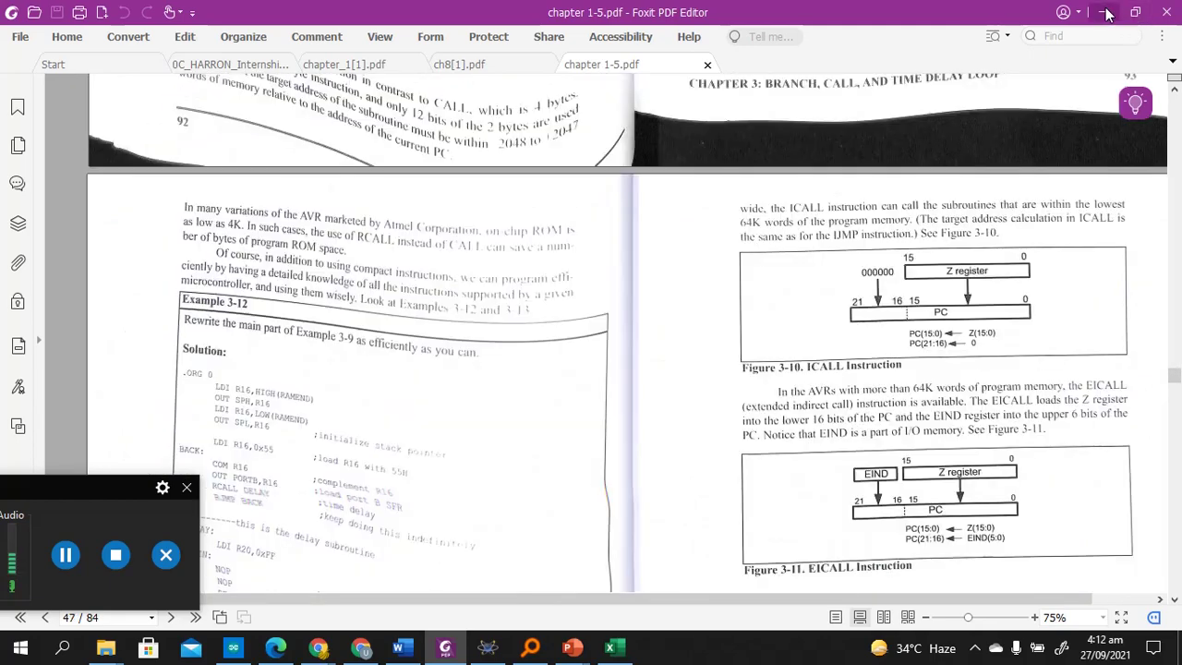
pyautogui.click(1102, 12)
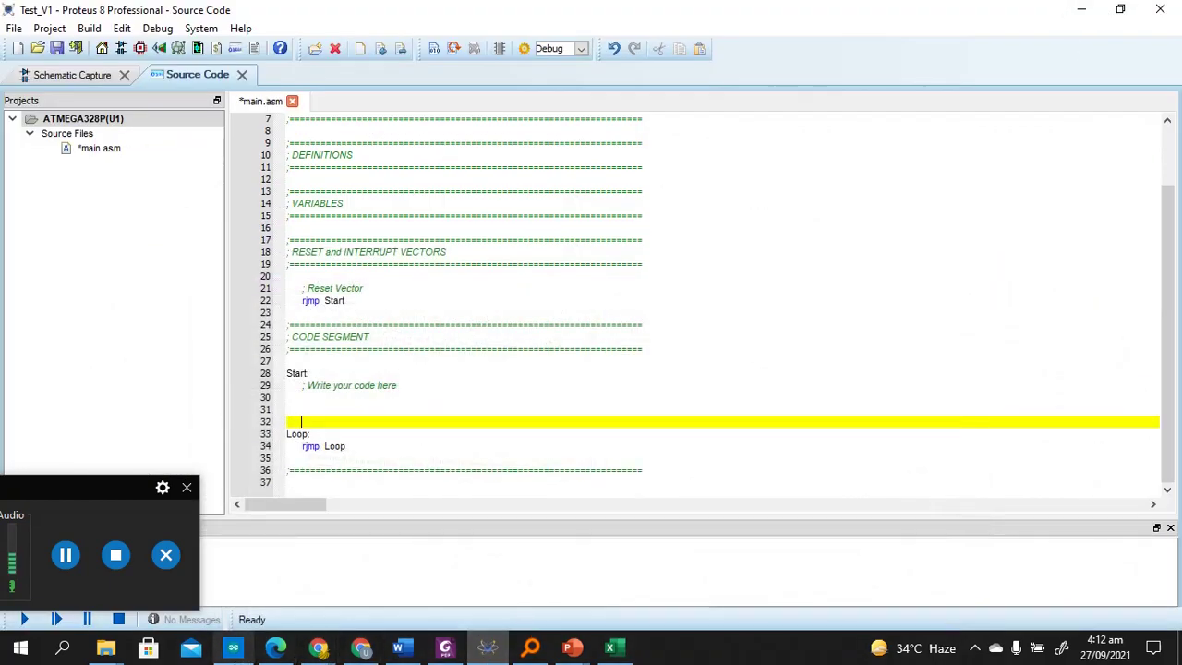
# - Search the web for nicerland in Chrome and open the Nicer Land website
pyautogui.click(358, 650)
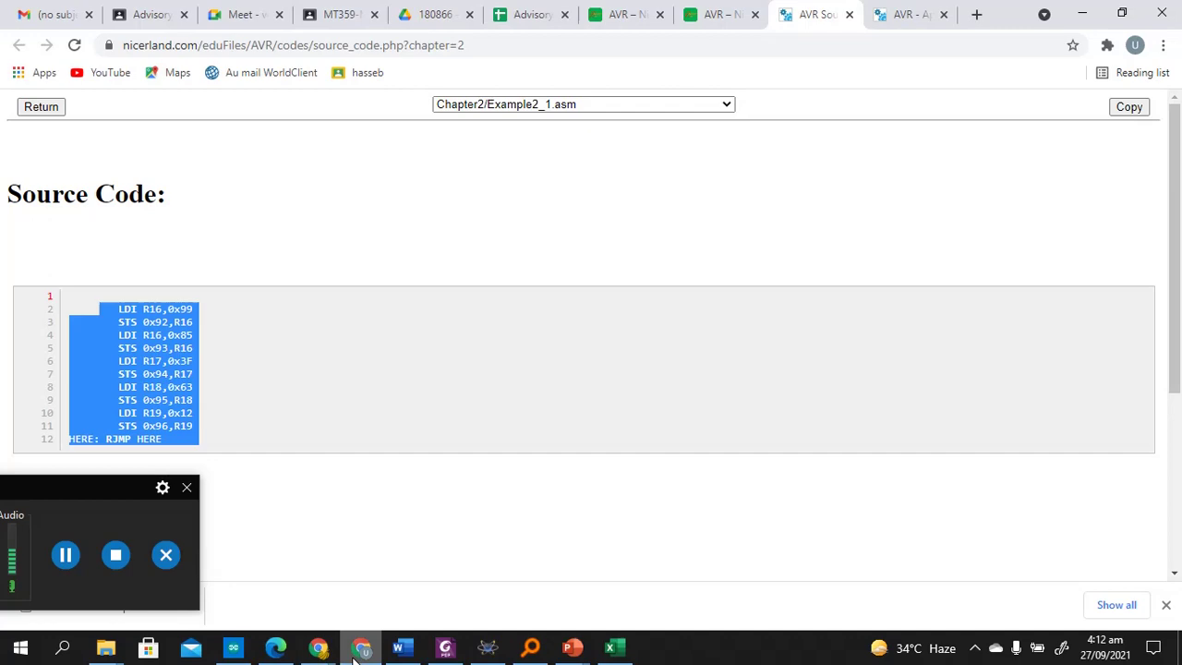
pyautogui.click(413, 44)
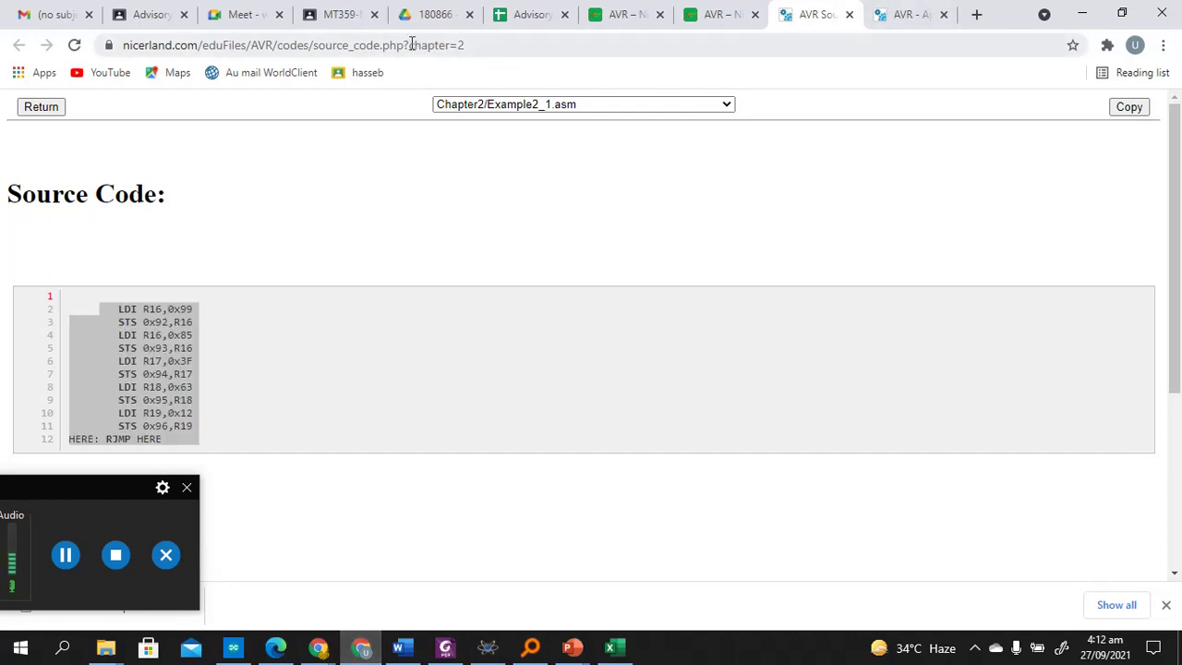
pyautogui.write('ni')
pyautogui.press('Return')
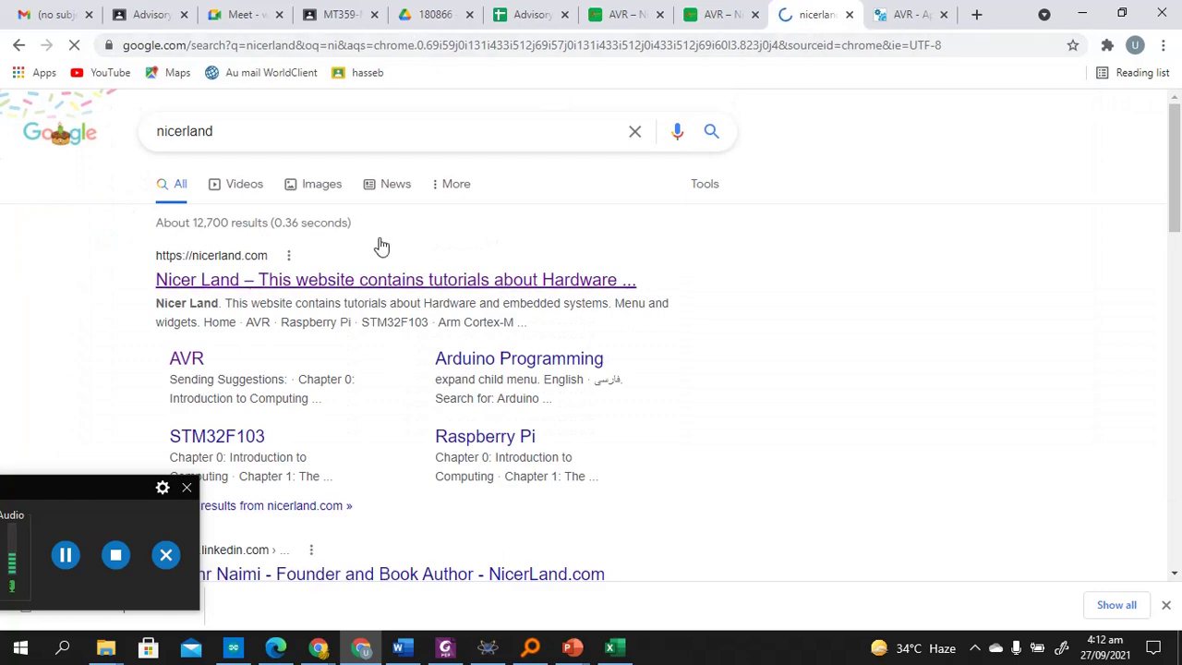
pyautogui.click(388, 288)
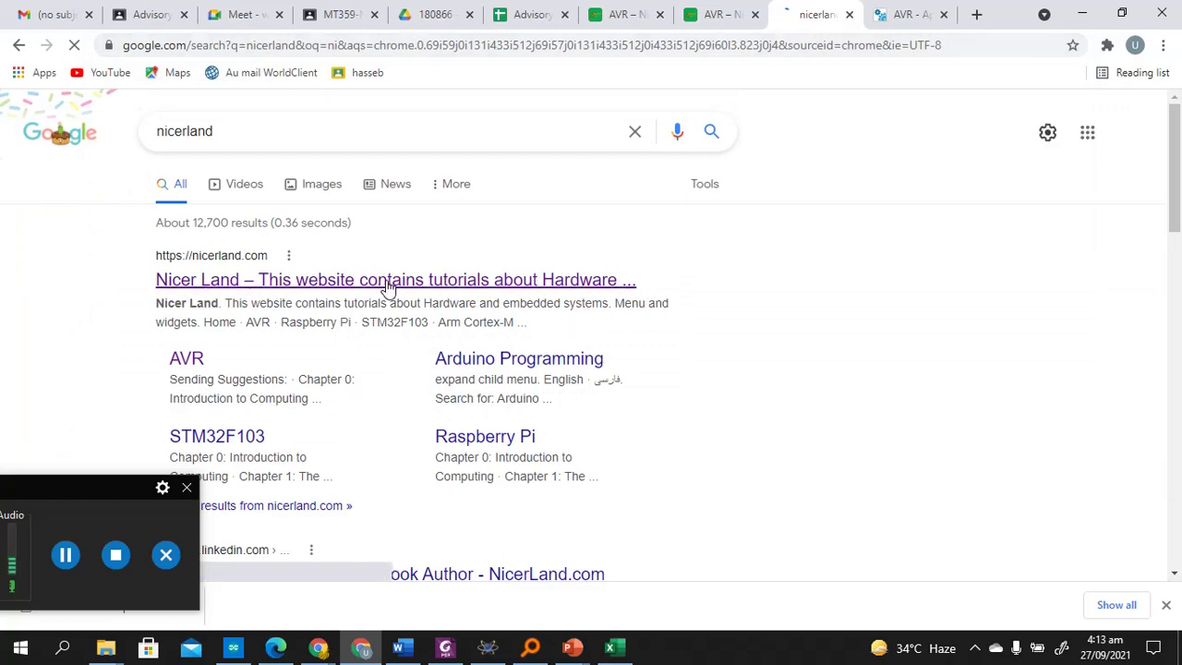
# - Copy the Chapter2/Example2_1.asm listing from the Chapter 2 source codes page, then minimize Chrome
pyautogui.scroll(-3, 722, 485)
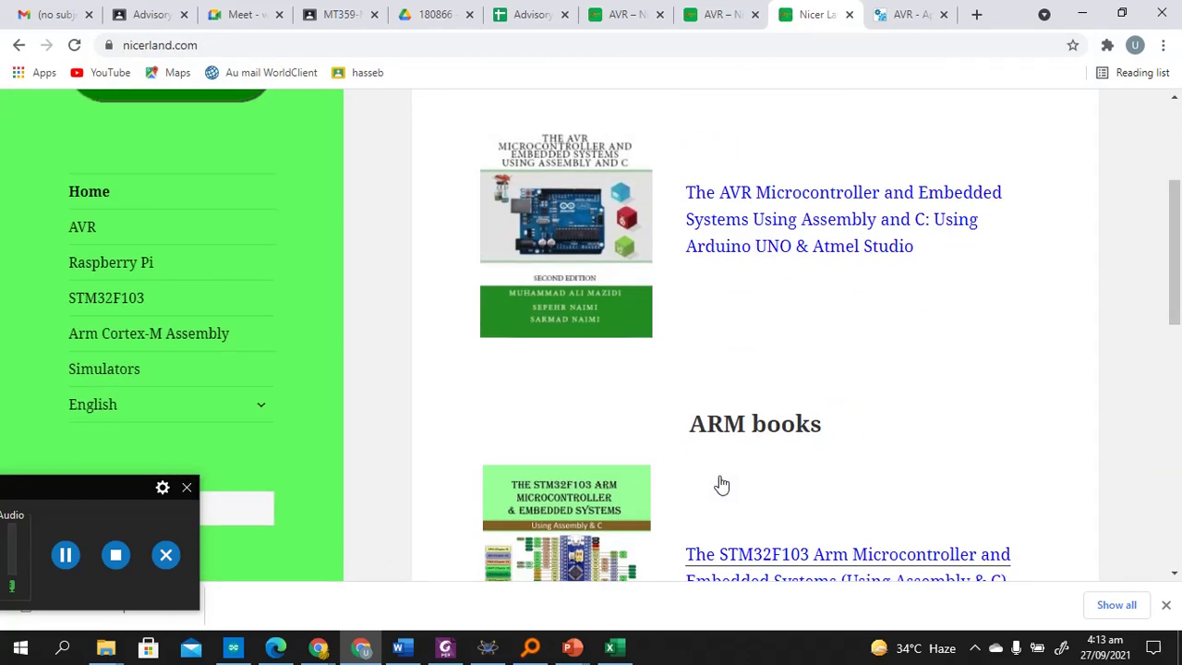
pyautogui.scroll(-2, 720, 480)
pyautogui.scroll(2, 718, 425)
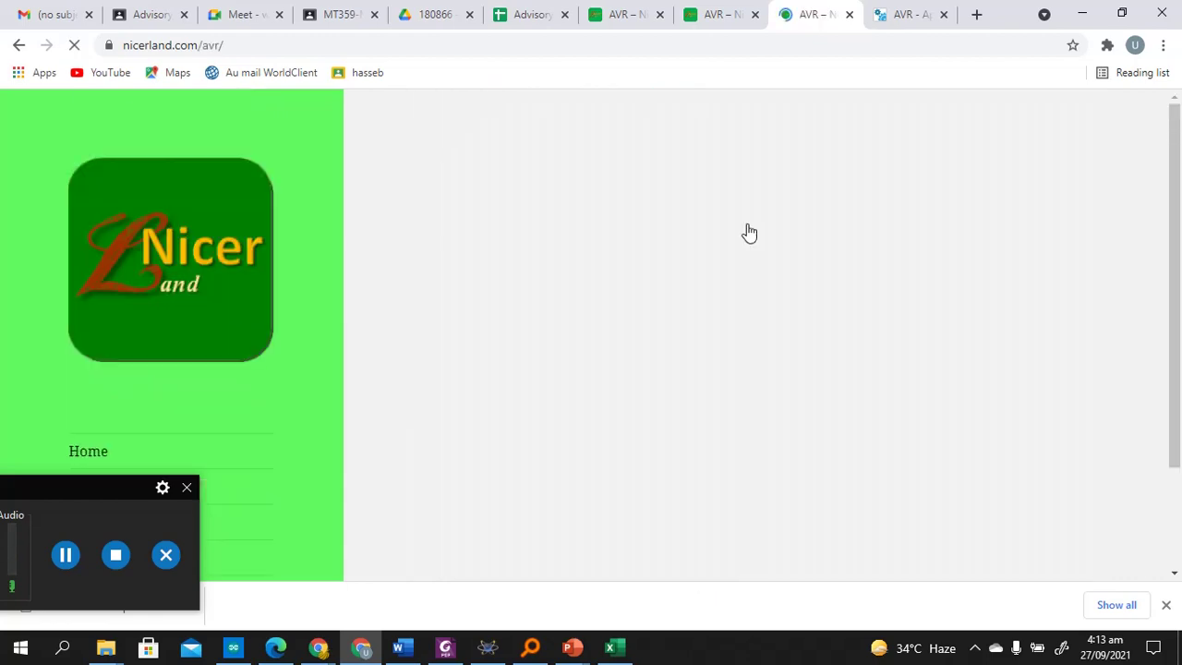
pyautogui.scroll(-7, 609, 417)
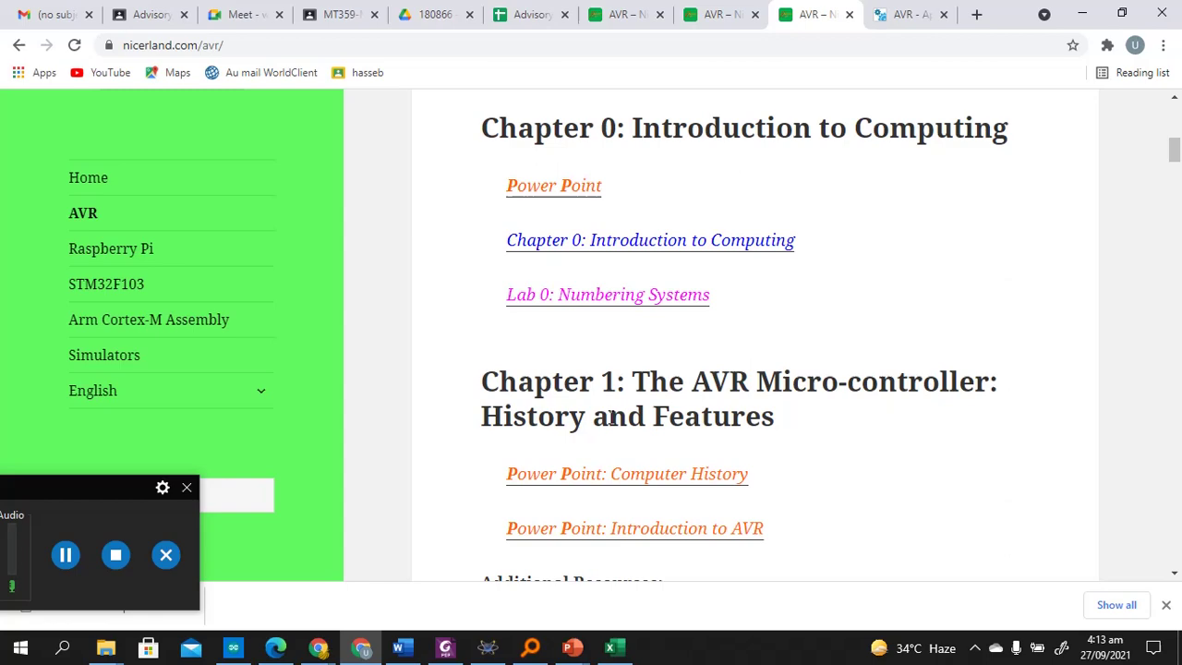
pyautogui.scroll(-5, 585, 450)
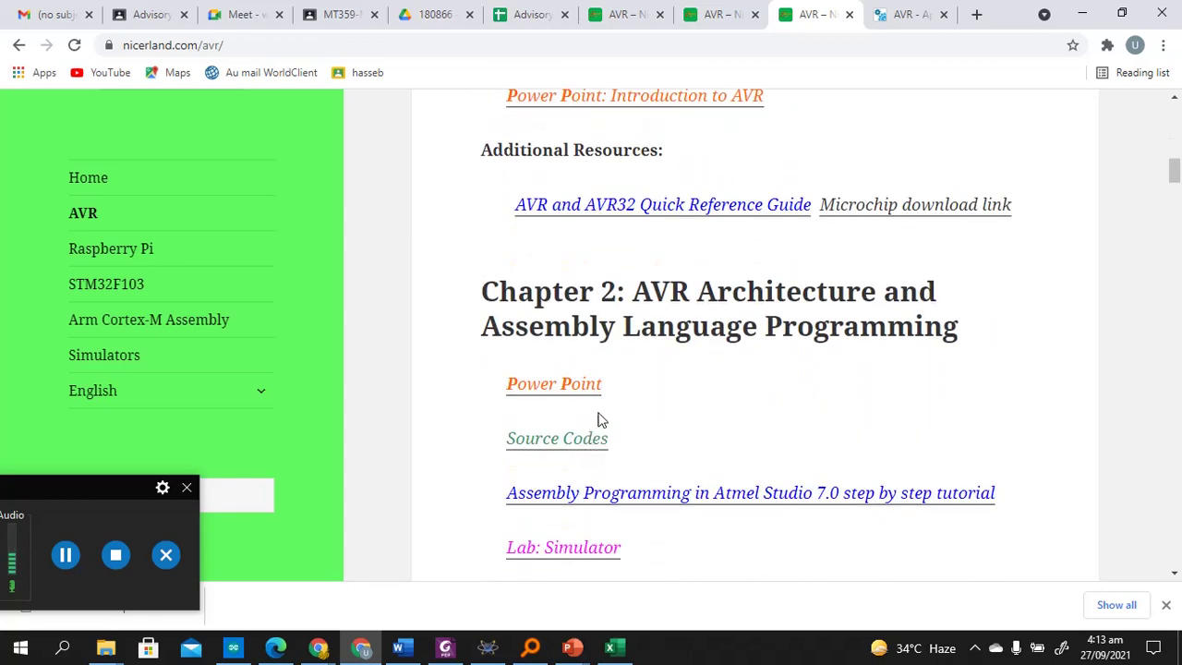
pyautogui.scroll(-2, 545, 499)
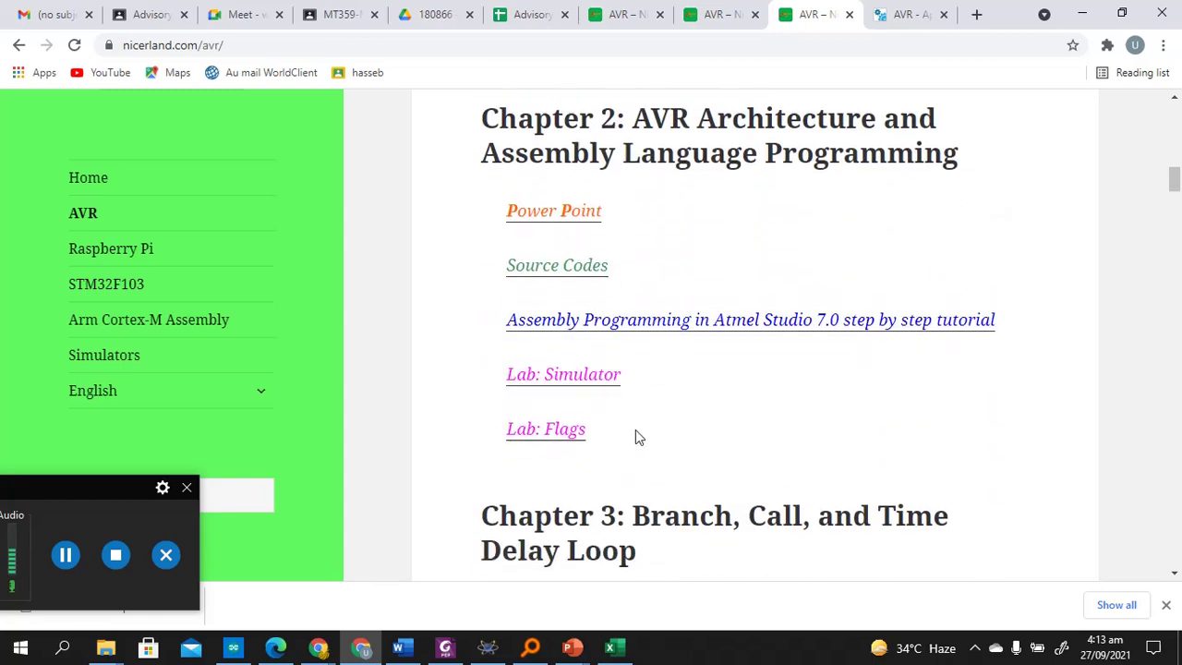
pyautogui.click(581, 273)
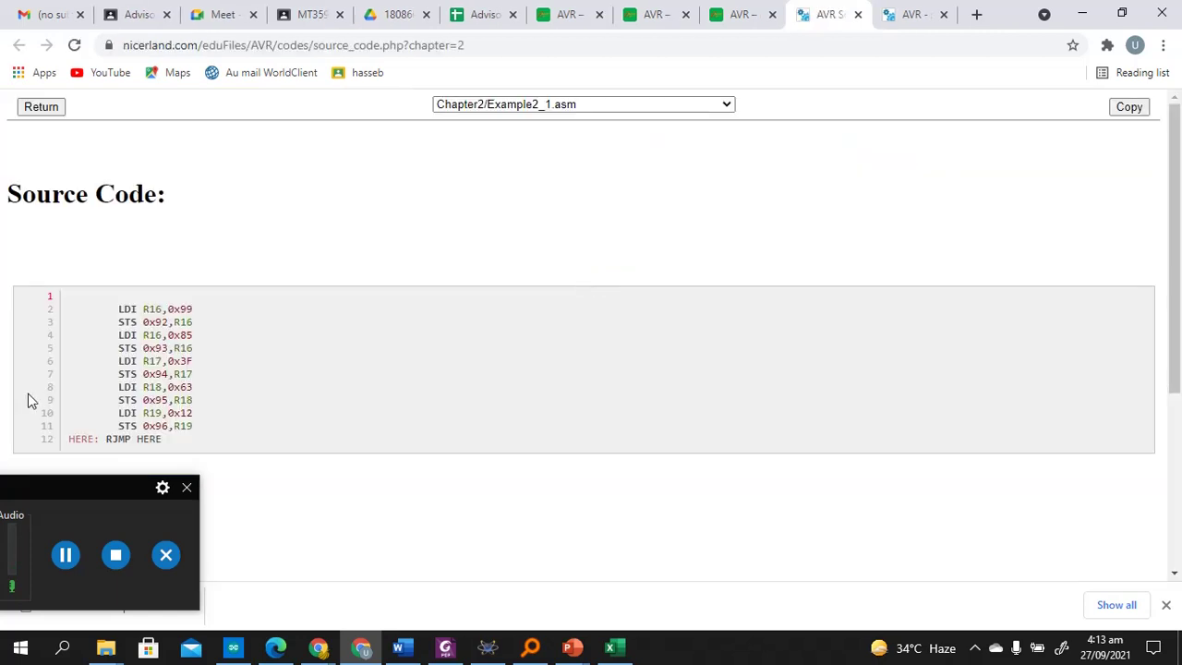
pyautogui.moveTo(181, 440); pyautogui.dragTo(103, 305)
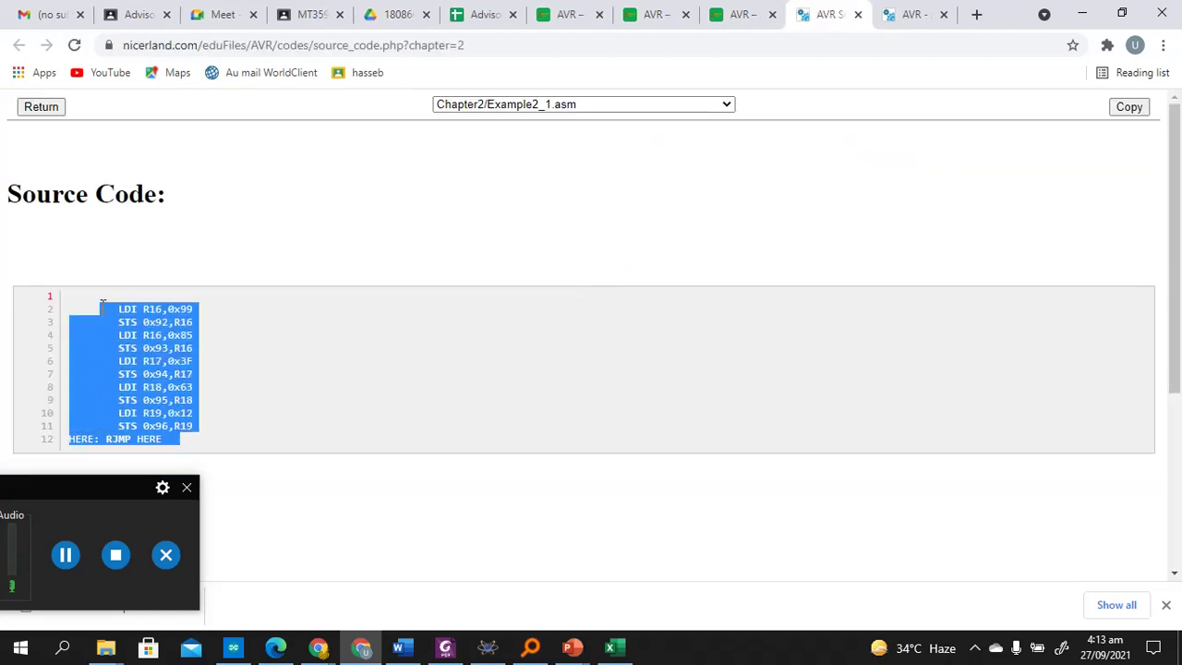
pyautogui.rightClick(134, 321)
pyautogui.click(180, 329)
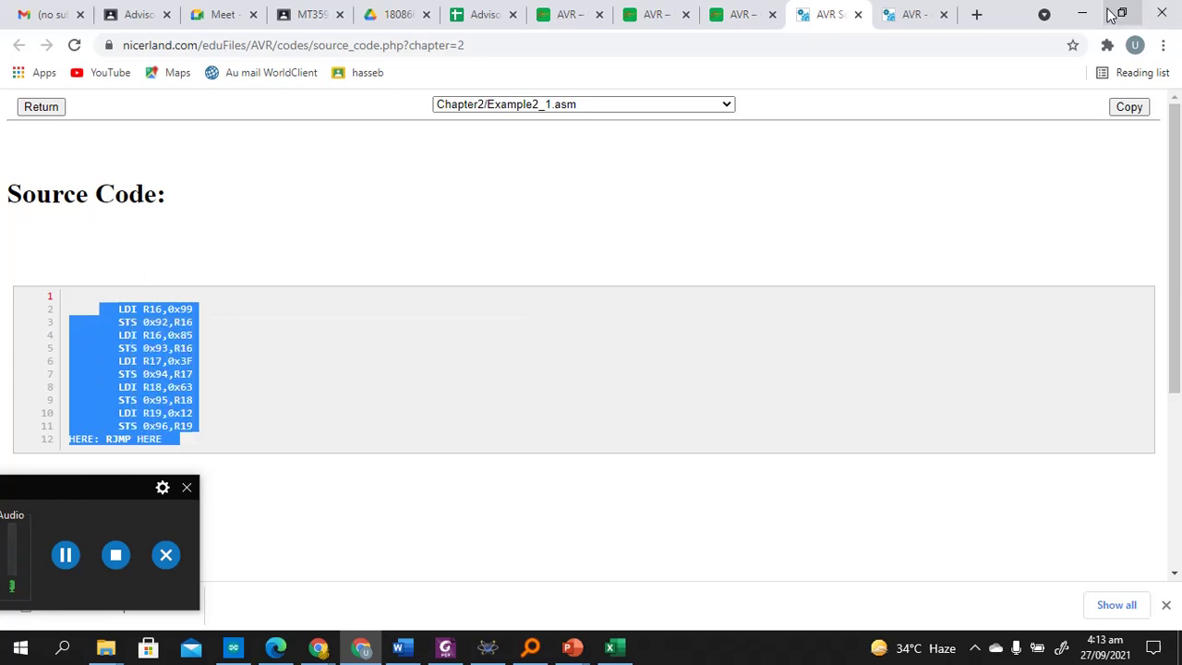
pyautogui.click(1090, 11)
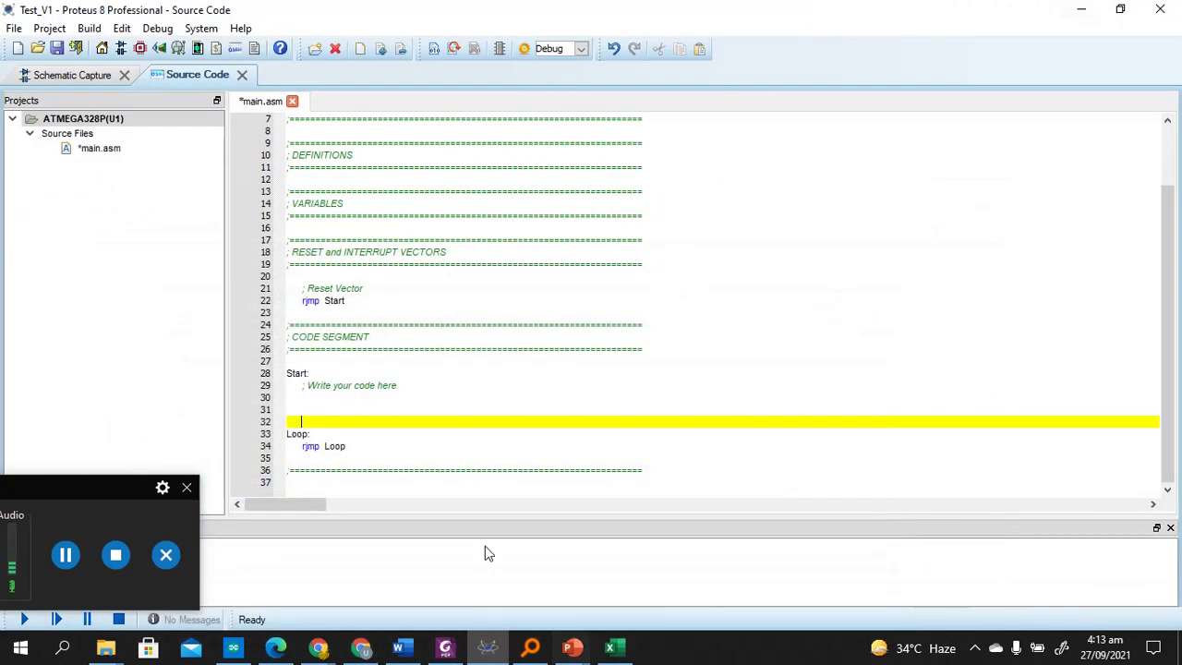
# - Paste the copied LDI/STS listing ending in HERE: RJMP HERE into main.asm at line 31
pyautogui.click(314, 408)
pyautogui.rightClick(314, 408)
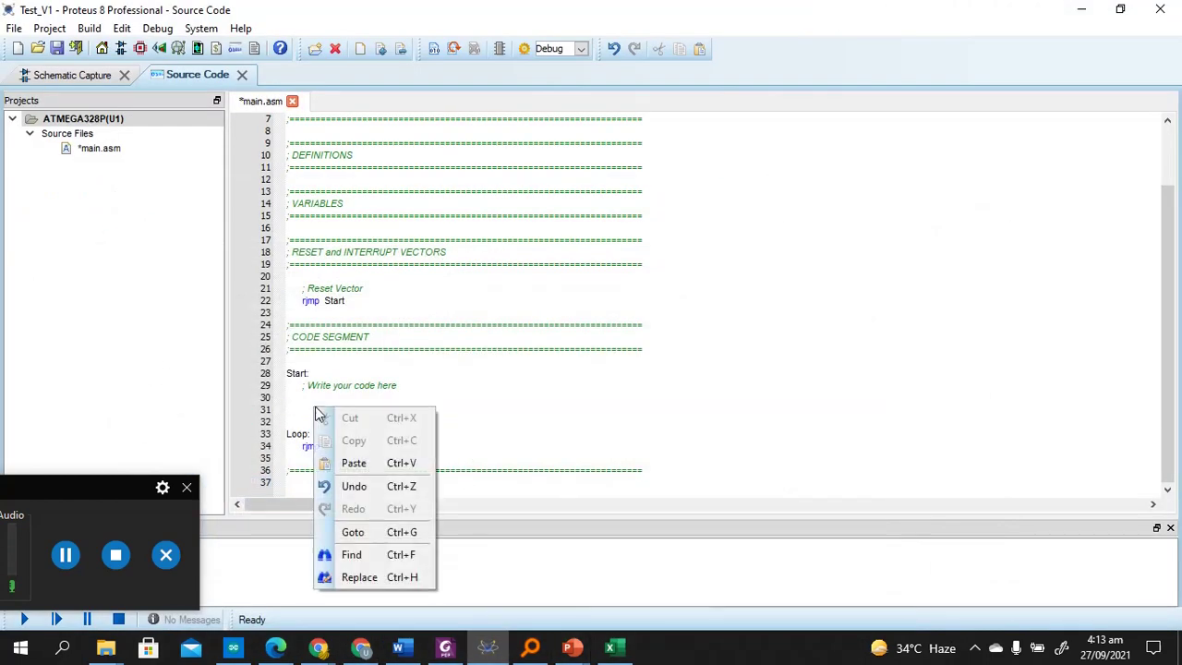
pyautogui.click(373, 463)
pyautogui.click(447, 417)
pyautogui.click(397, 492)
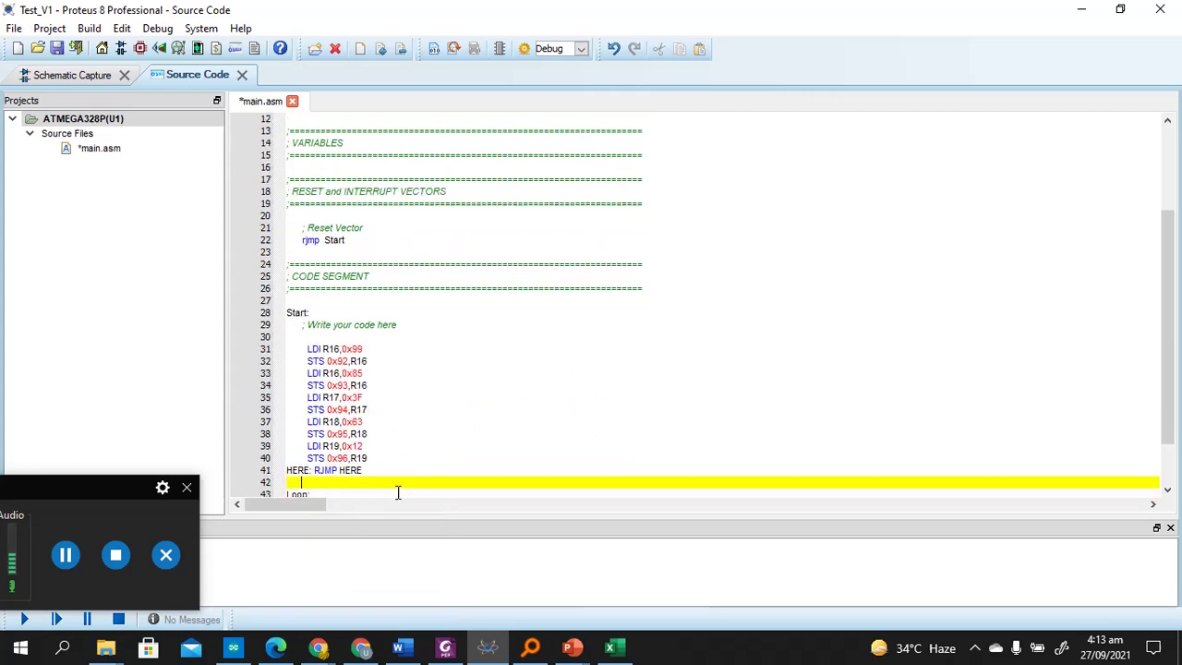
pyautogui.scroll(-2, 393, 425)
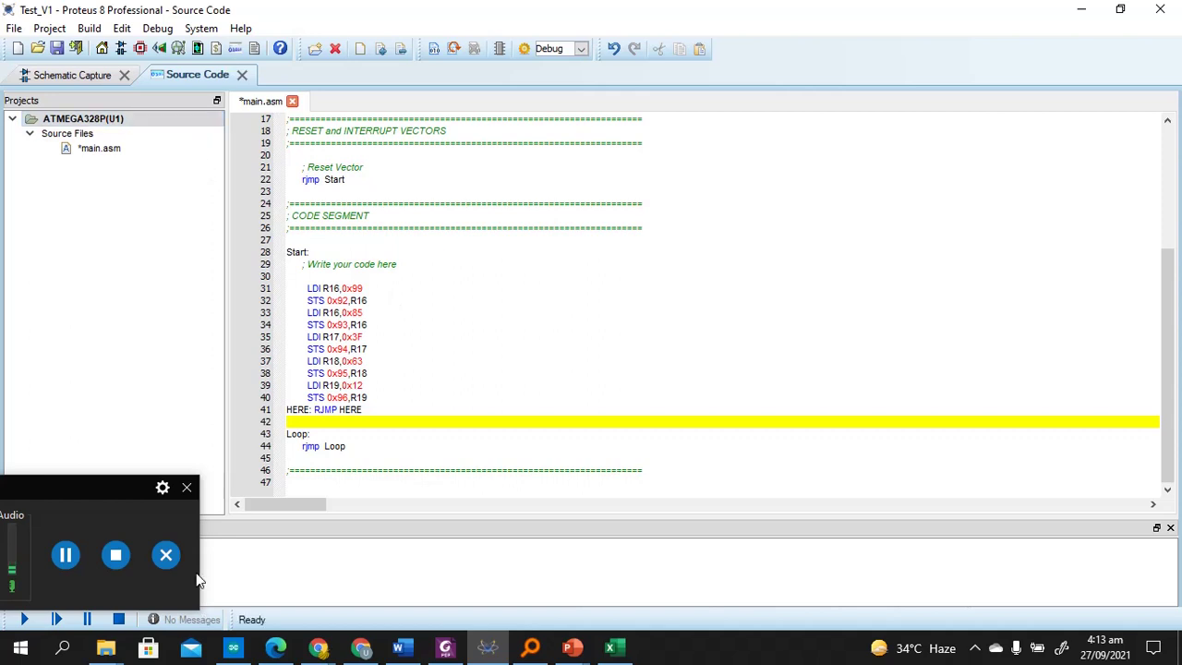
pyautogui.moveTo(156, 496); pyautogui.dragTo(142, 605)
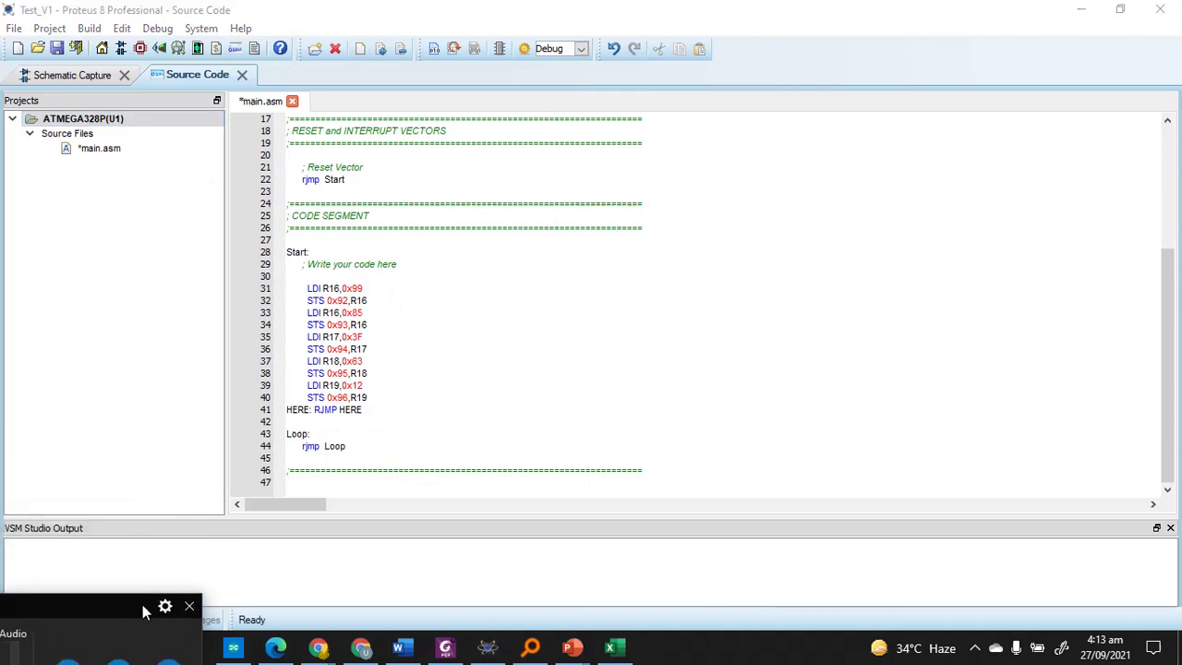
pyautogui.click(366, 288)
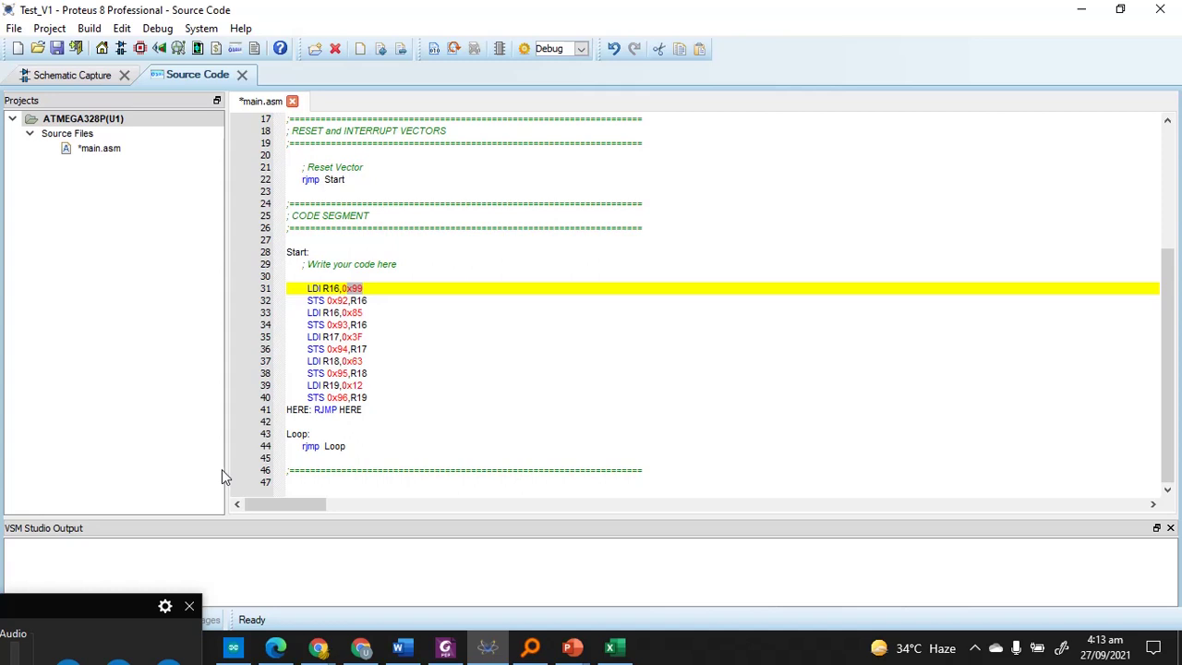
pyautogui.moveTo(135, 601); pyautogui.dragTo(162, 285)
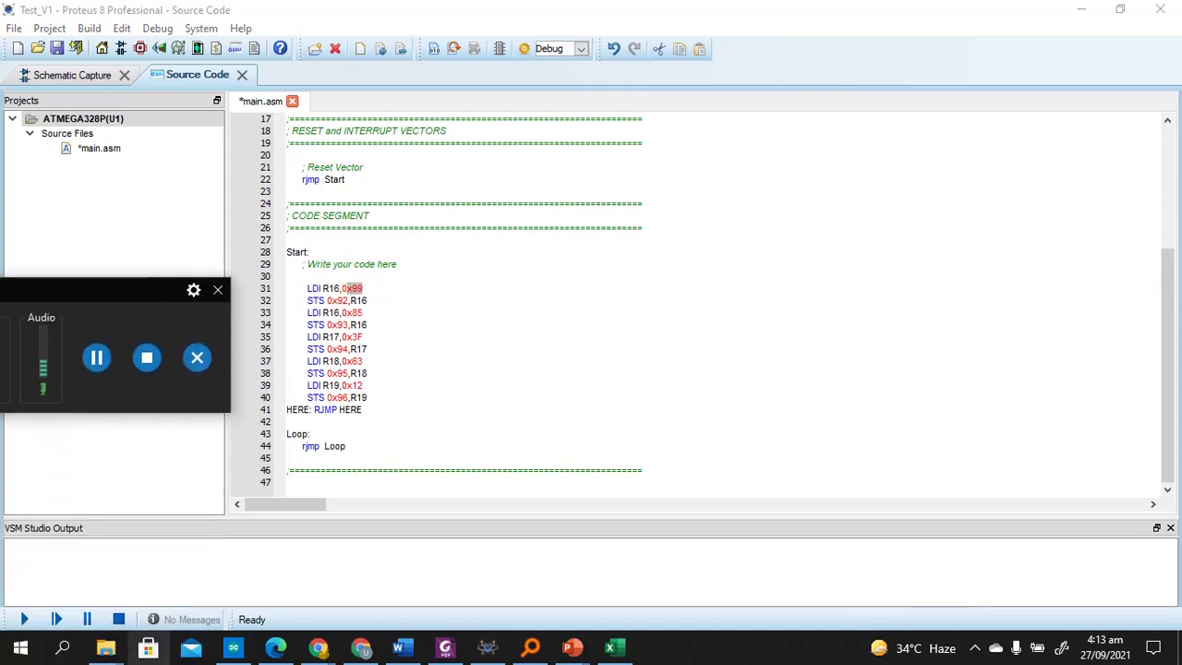
# - Build main.asm with 0 errors, then run and pause the simulation to enter the AVR source debugger
pyautogui.click(457, 52)
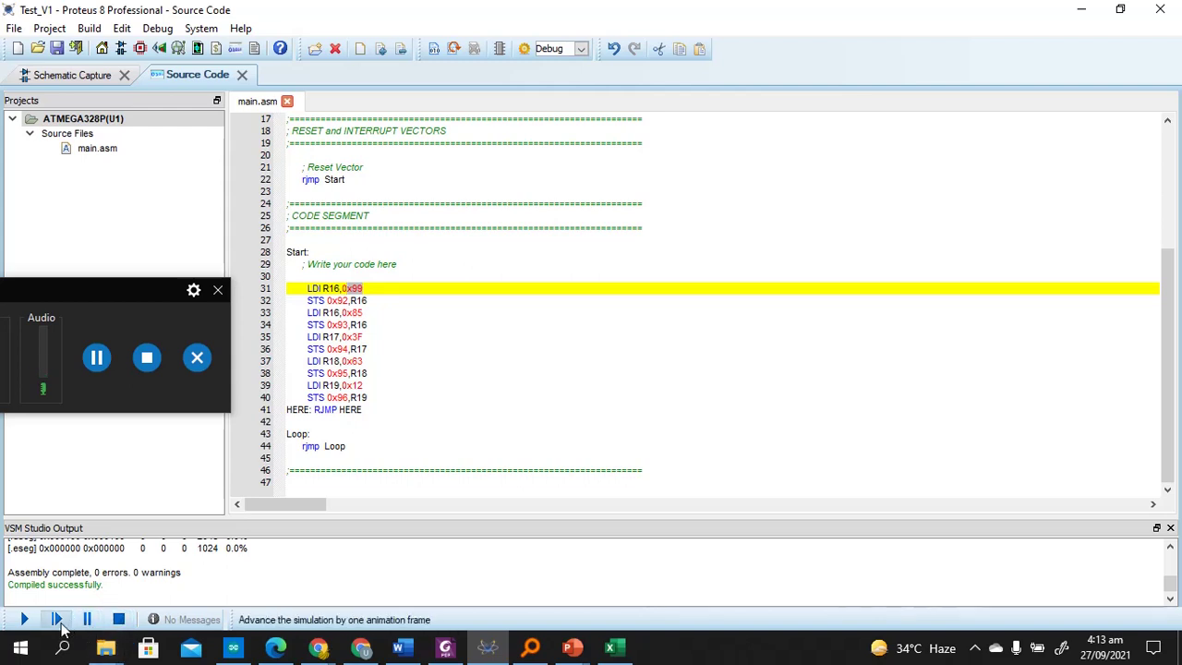
pyautogui.click(27, 626)
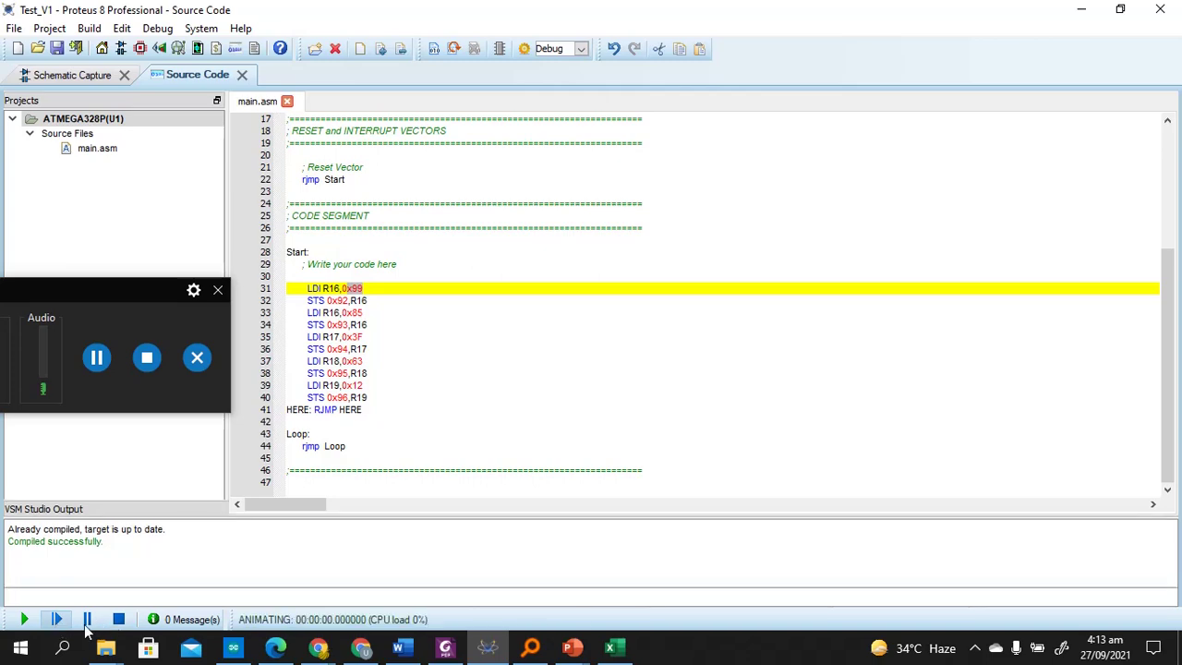
pyautogui.click(86, 623)
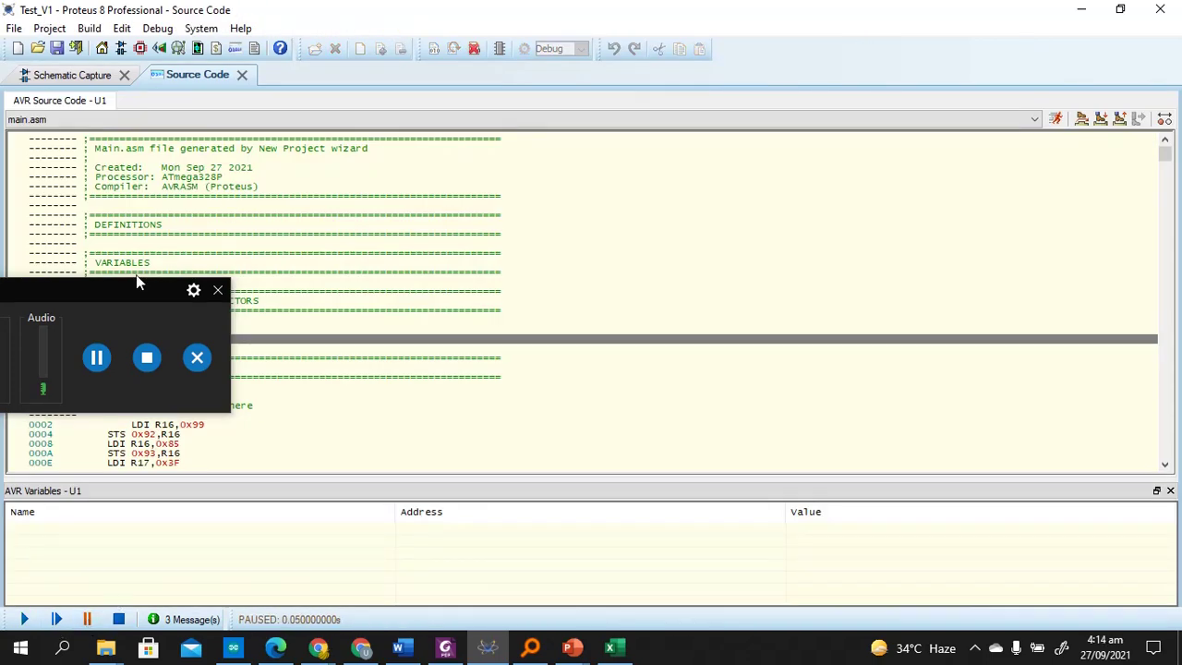
# - Set a breakpoint on LDI R16,0x99 and step over from the reset jump until execution stops there
pyautogui.moveTo(135, 284); pyautogui.dragTo(125, 543)
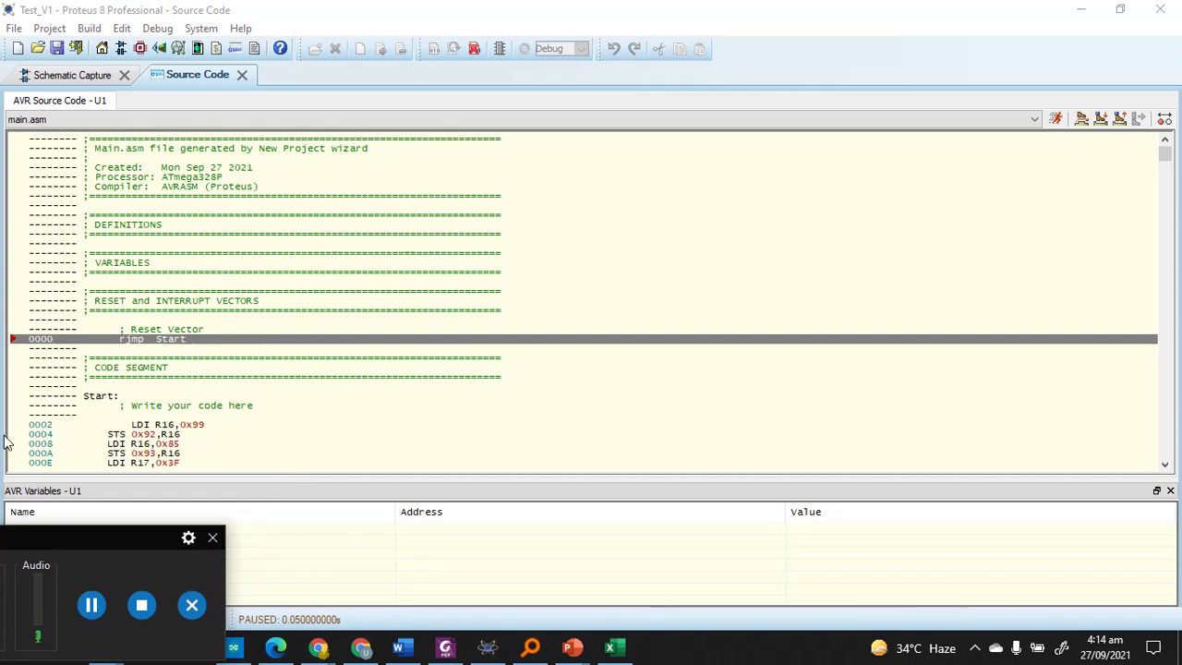
pyautogui.click(39, 426)
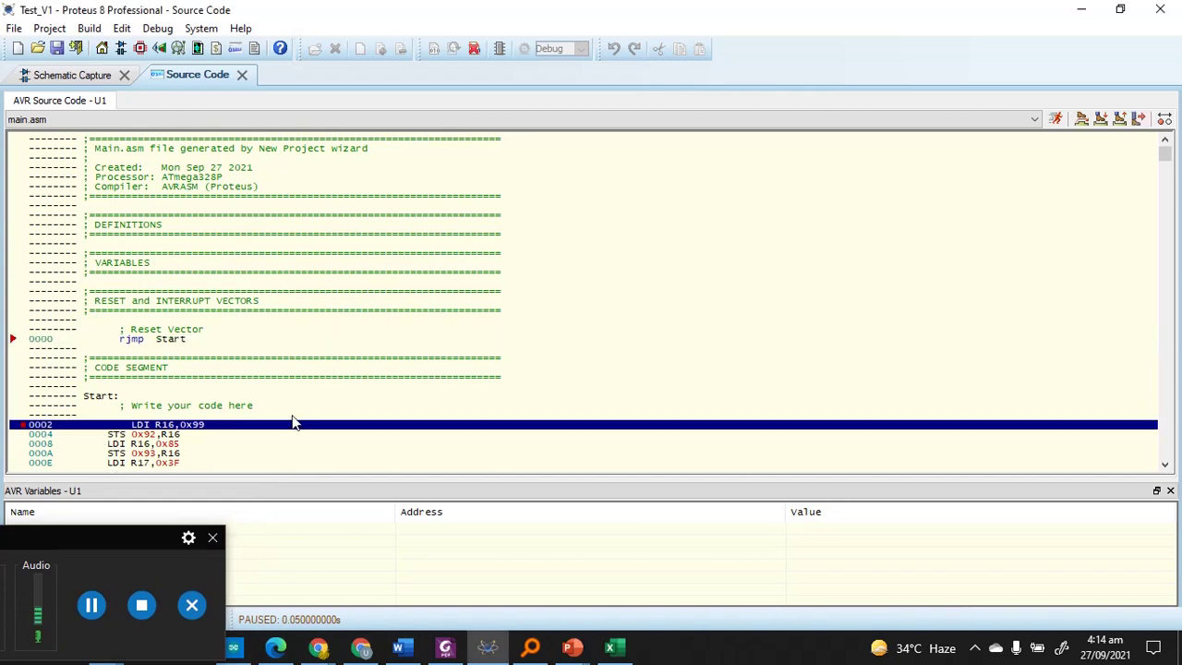
pyautogui.click(1083, 121)
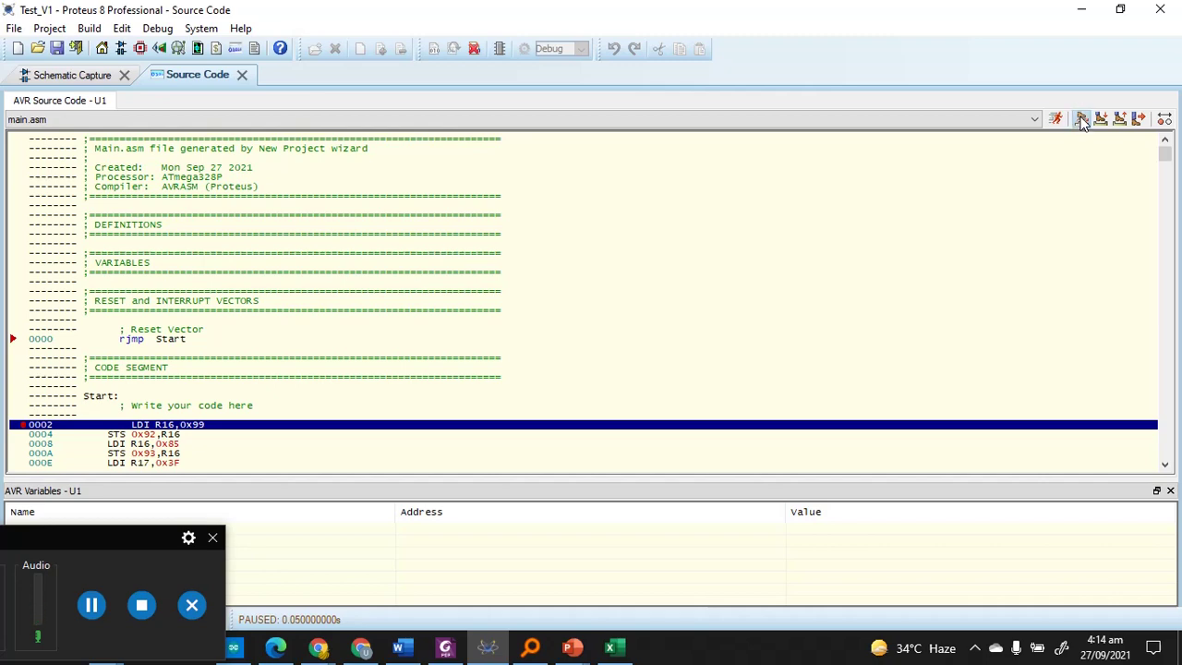
pyautogui.click(1083, 121)
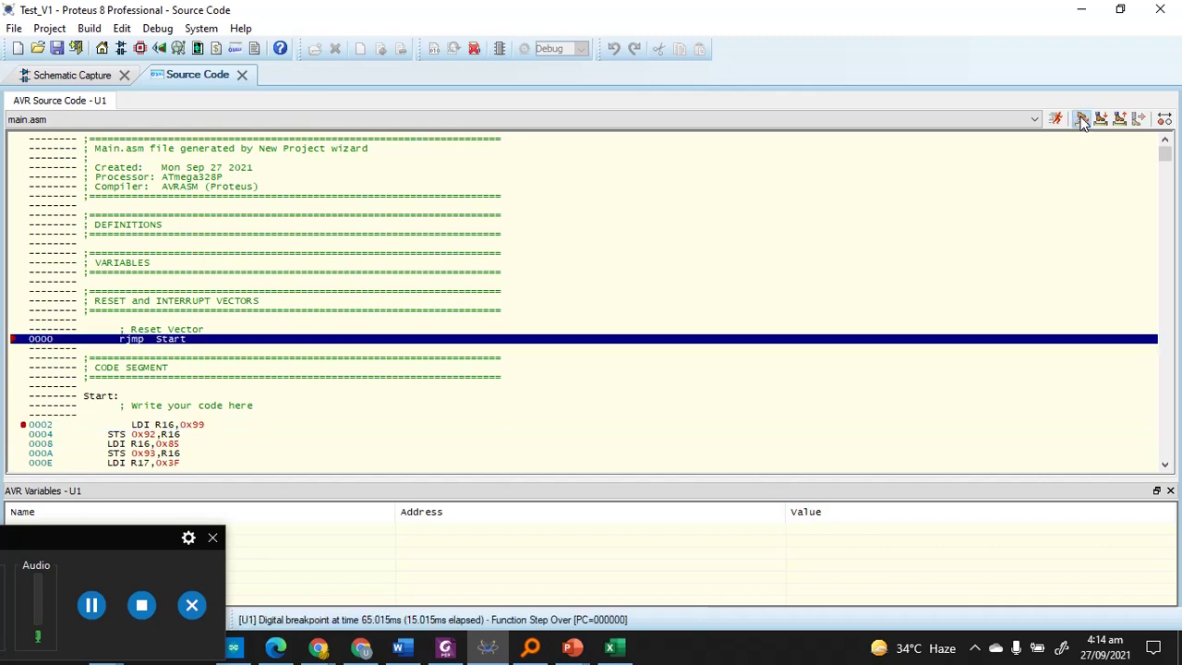
pyautogui.click(1083, 121)
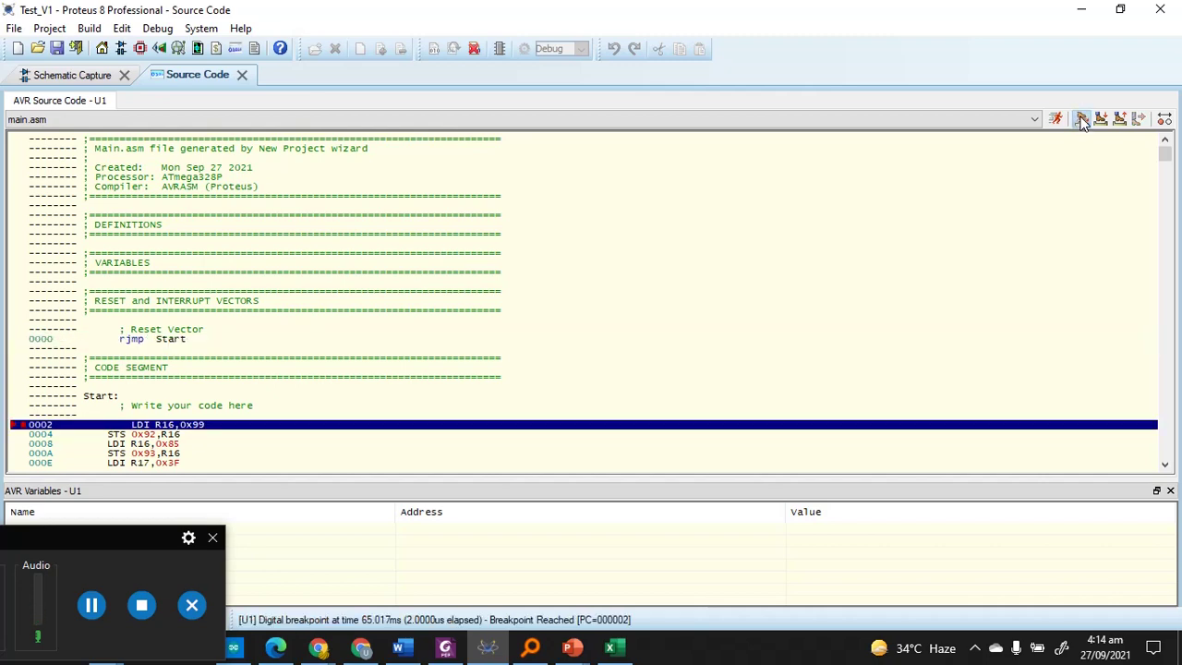
pyautogui.click(121, 531)
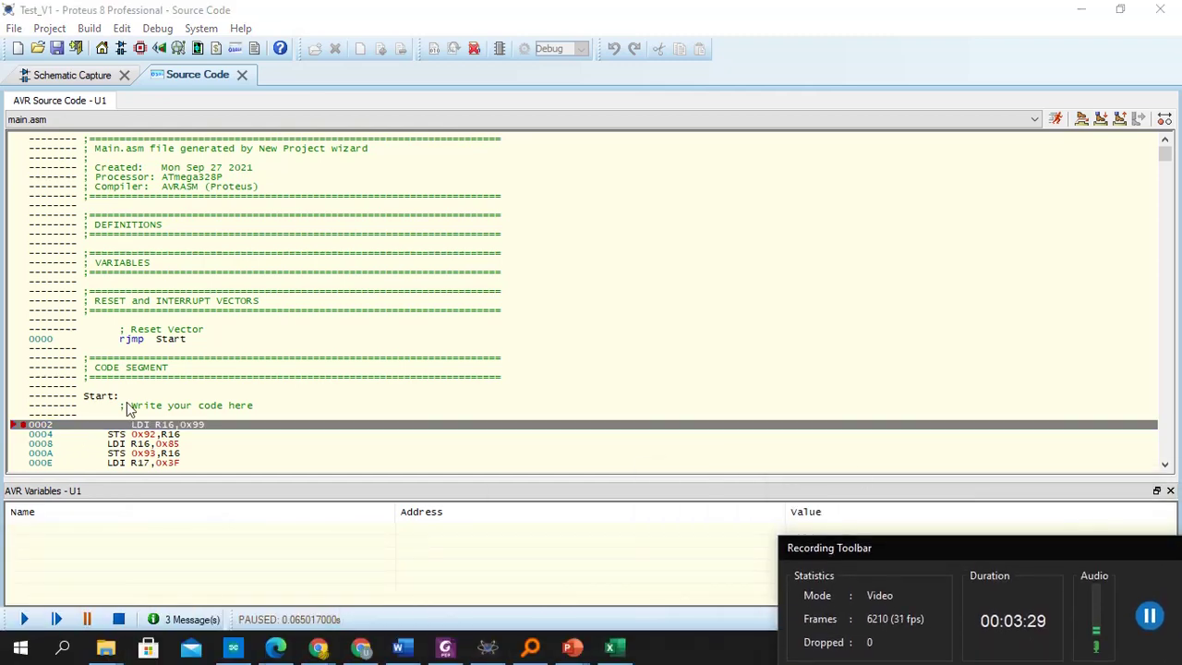
# - Show Debug > AVR > CPU Registers - U1 as a resized floating window centred over the listing
pyautogui.click(157, 28)
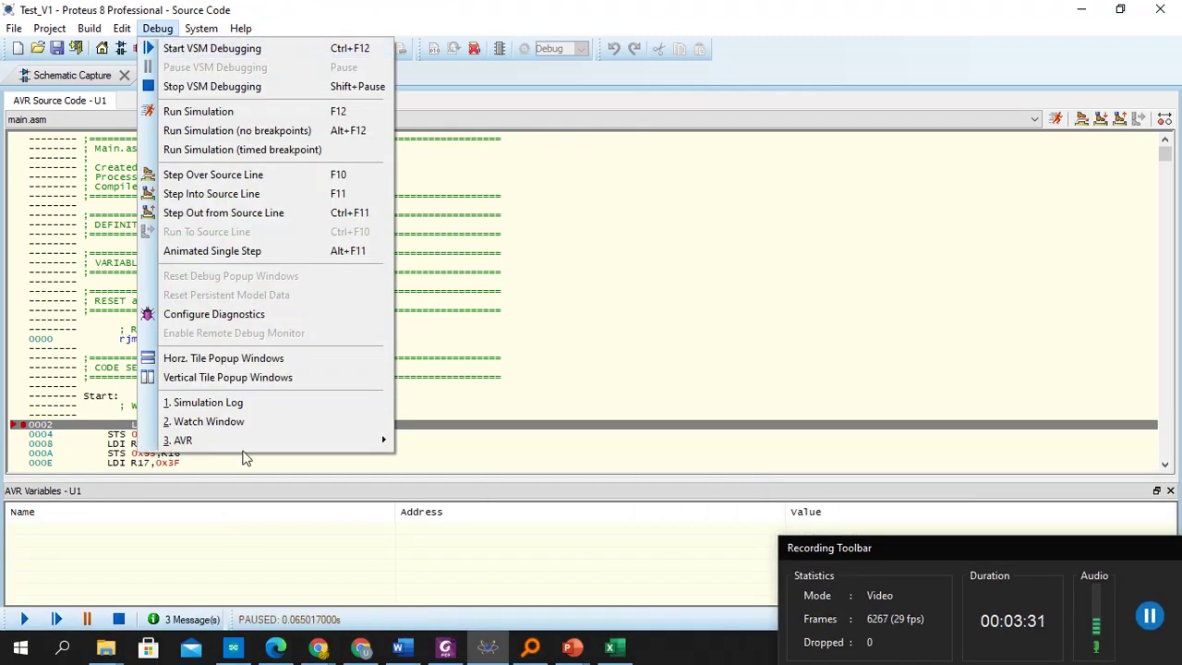
pyautogui.moveTo(321, 441)
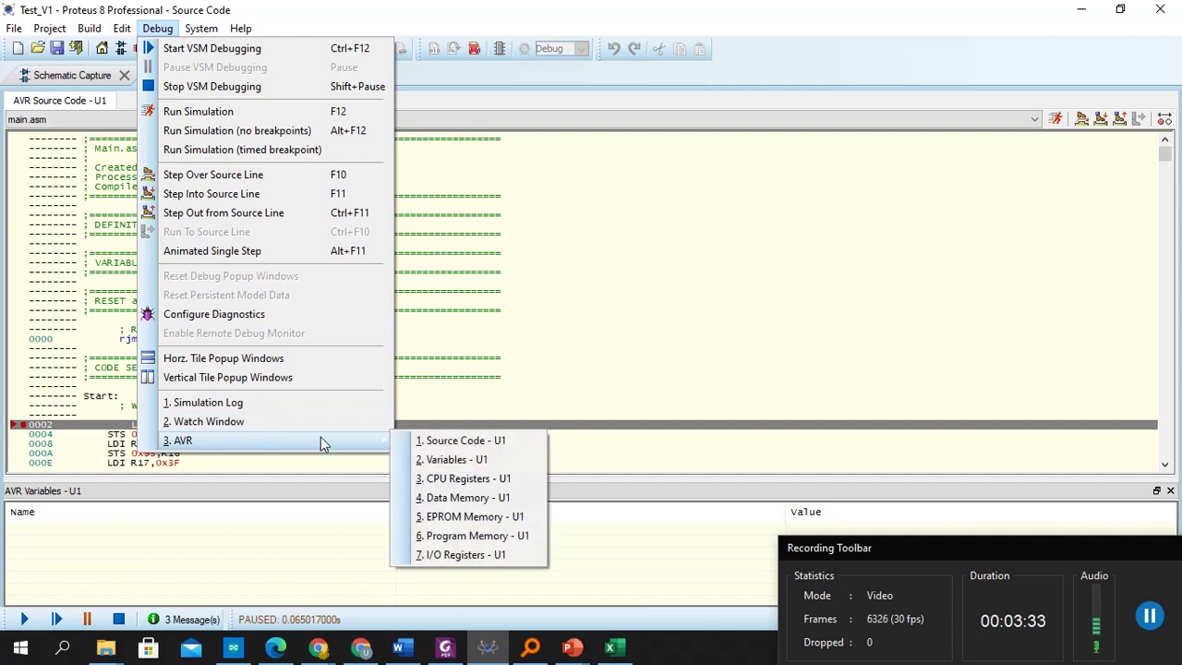
pyautogui.click(499, 480)
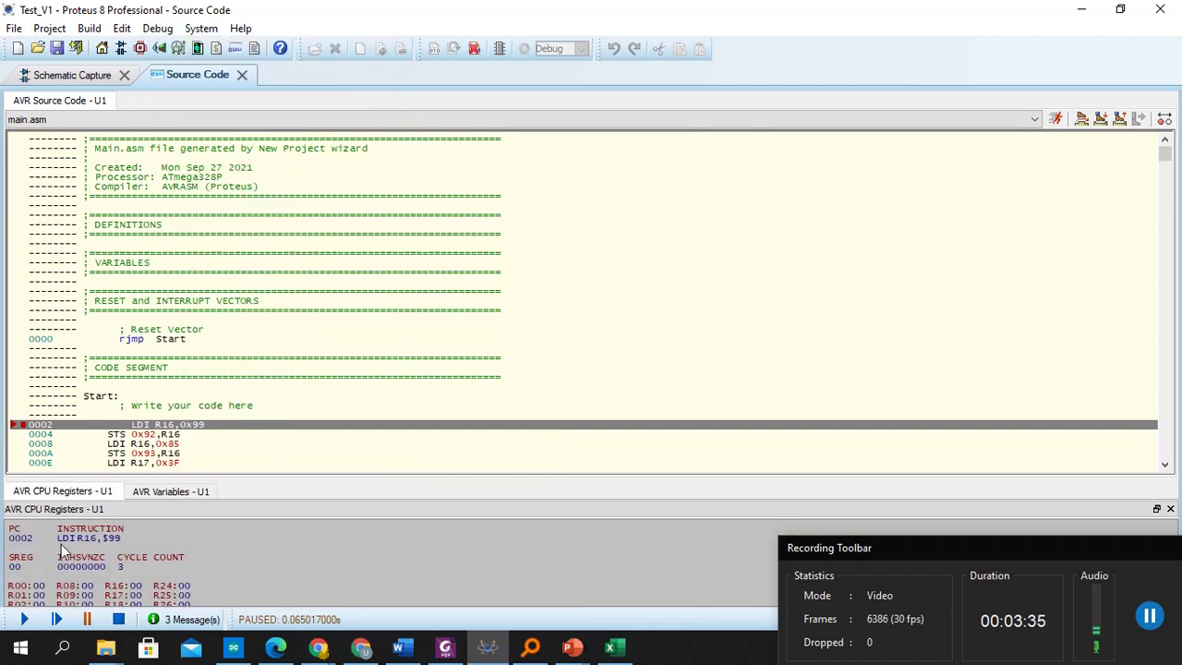
pyautogui.moveTo(570, 510); pyautogui.dragTo(513, 307)
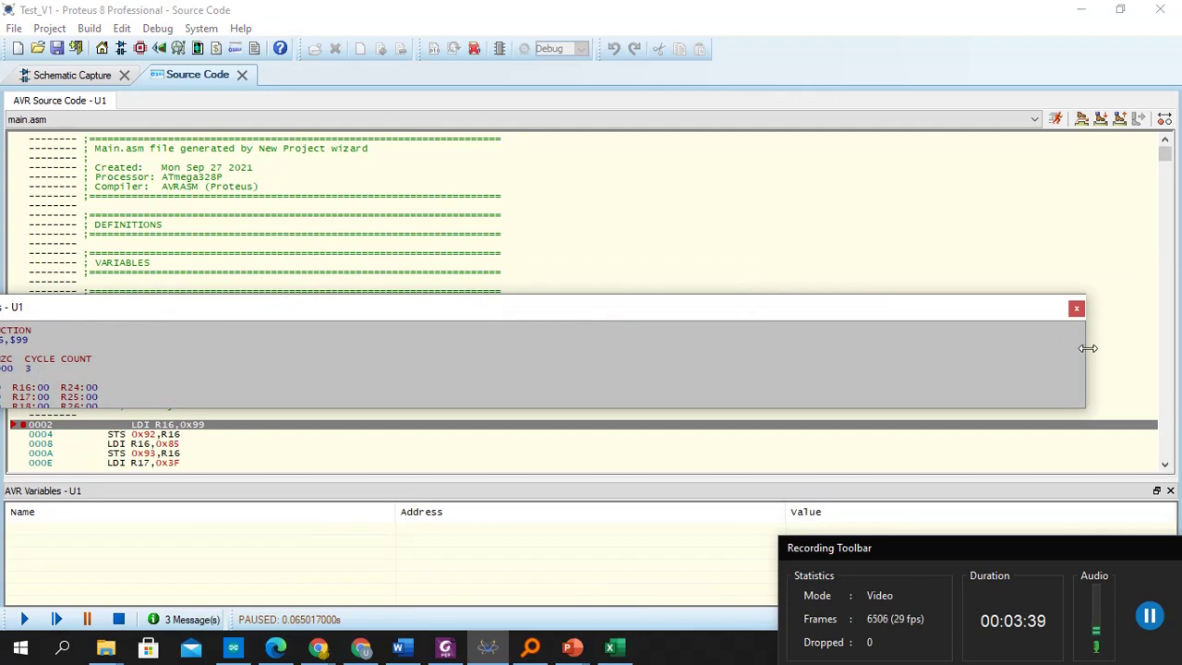
pyautogui.moveTo(1088, 348); pyautogui.dragTo(192, 589)
pyautogui.moveTo(117, 312); pyautogui.dragTo(591, 195)
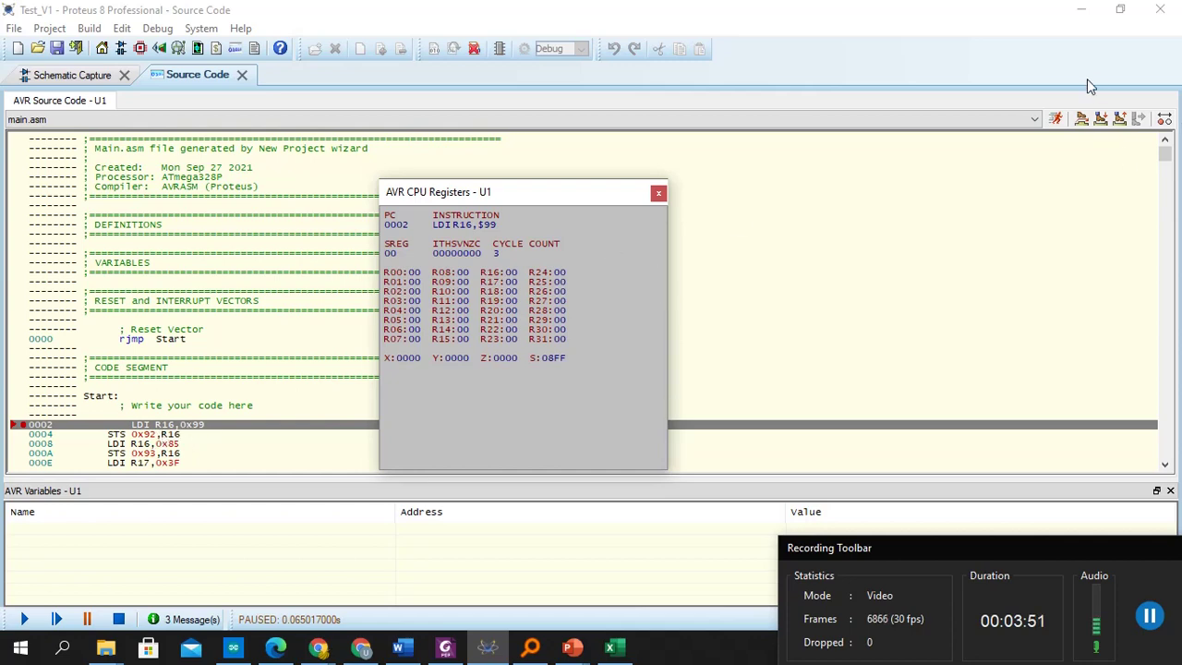
# - Step over loading 0x99 then 0x85 into R16 and storing them to 0x92 and 0x93
pyautogui.click(1082, 119)
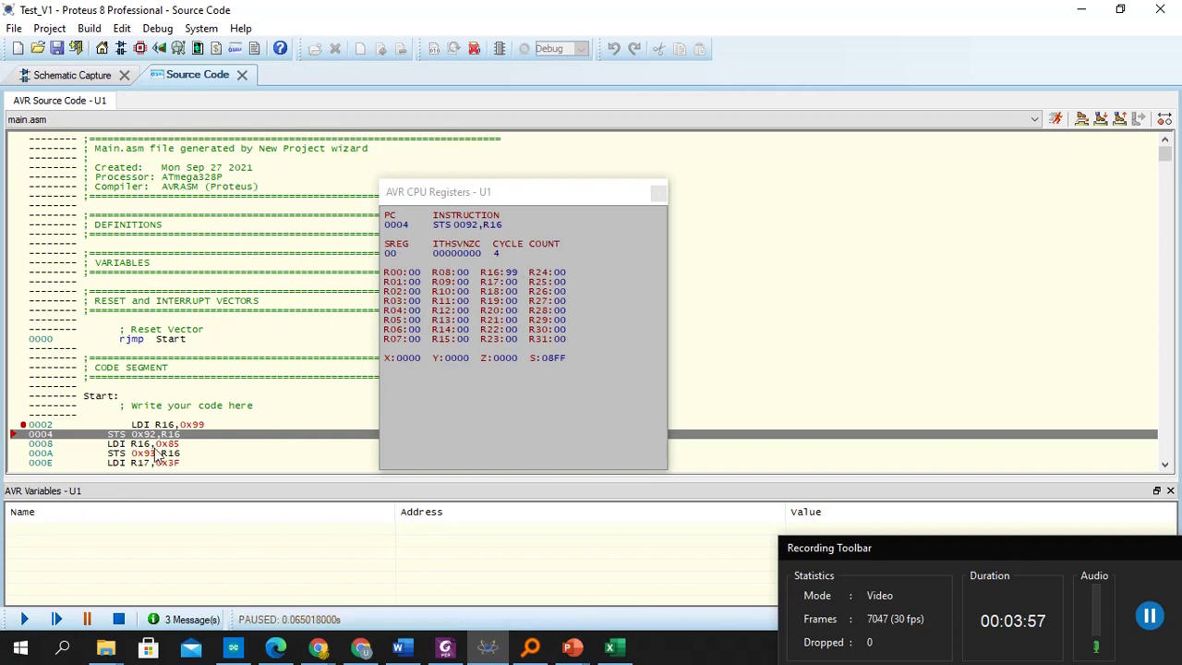
pyautogui.click(1083, 120)
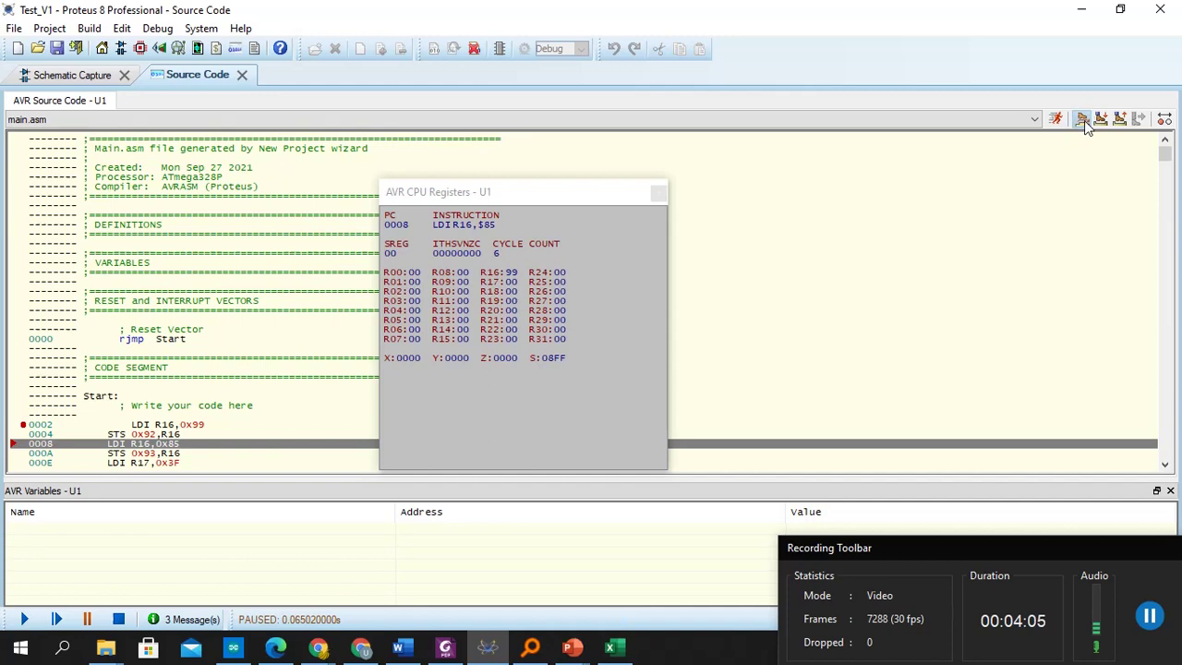
pyautogui.click(1083, 120)
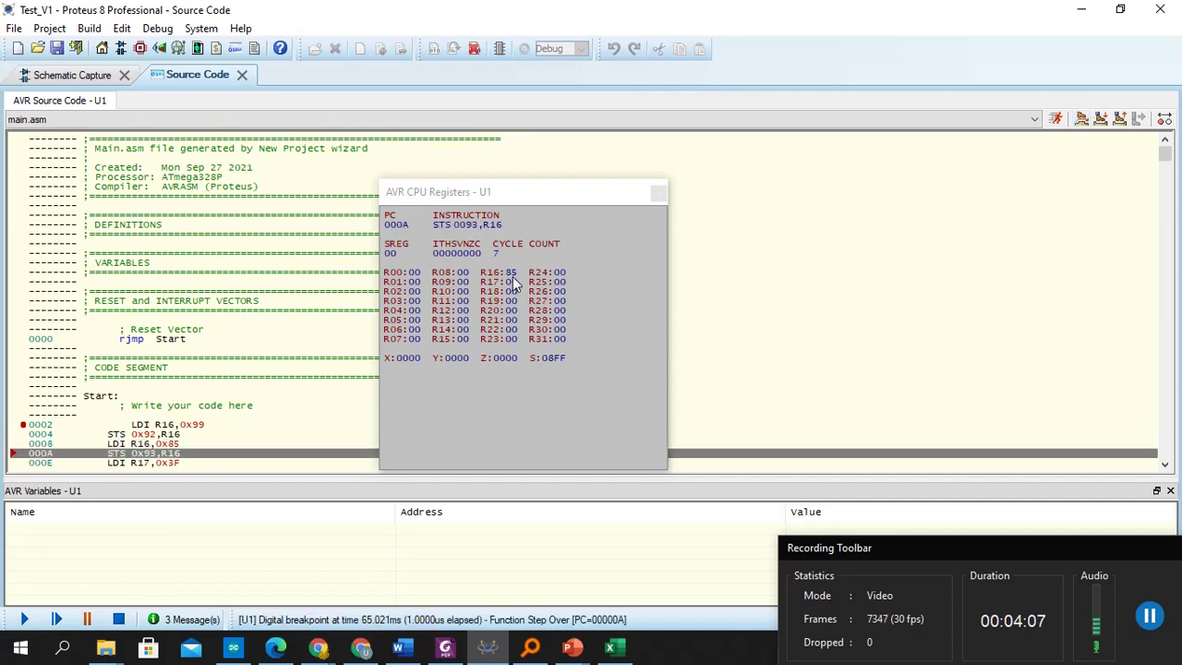
pyautogui.click(1081, 120)
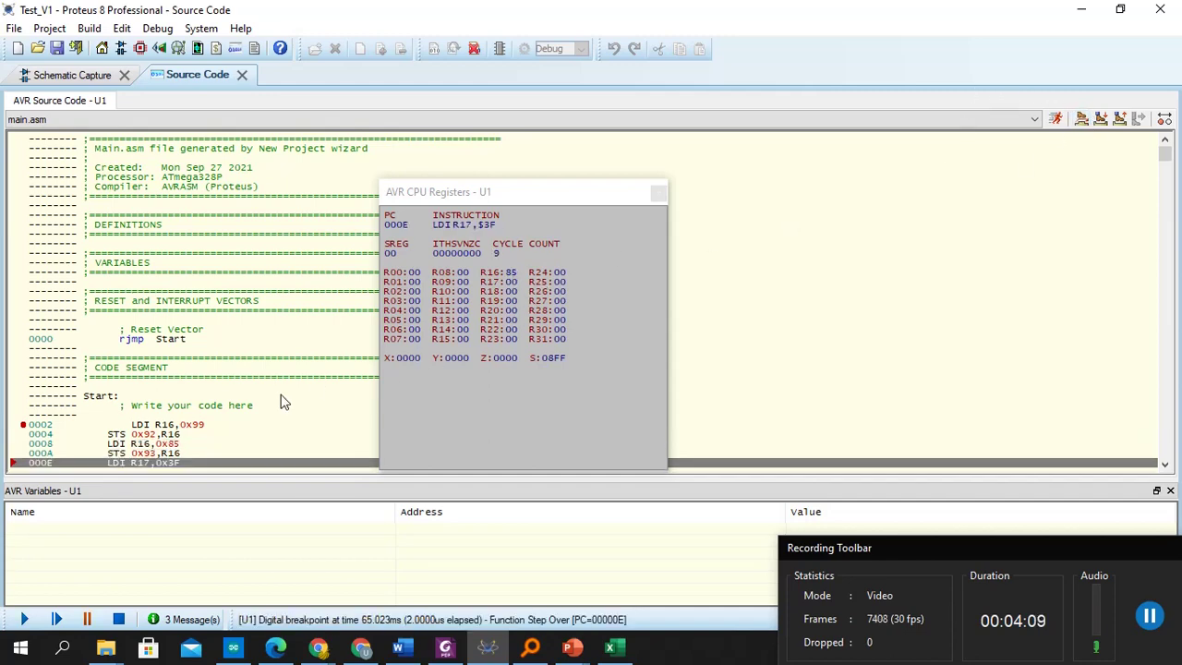
pyautogui.scroll(-3, 279, 402)
pyautogui.scroll(-1, 279, 402)
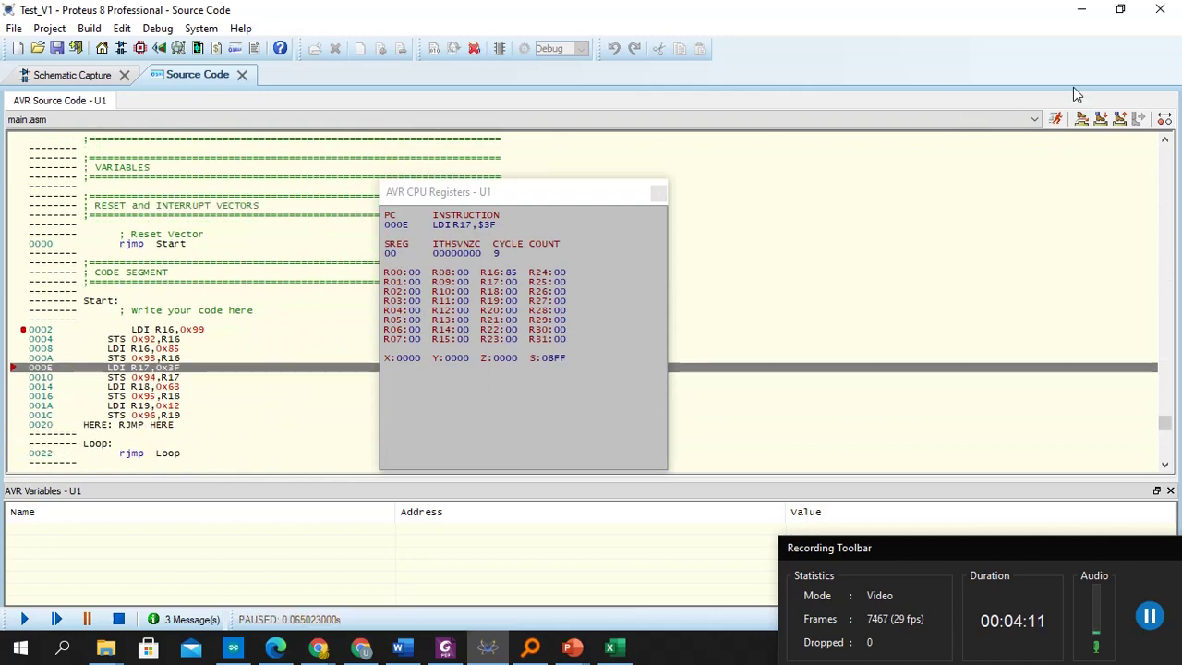
# - Step through loading and storing R17=3F, R18=63, R19=12 until PC reaches HERE at 0020
pyautogui.click(1081, 120)
pyautogui.click(1081, 120)
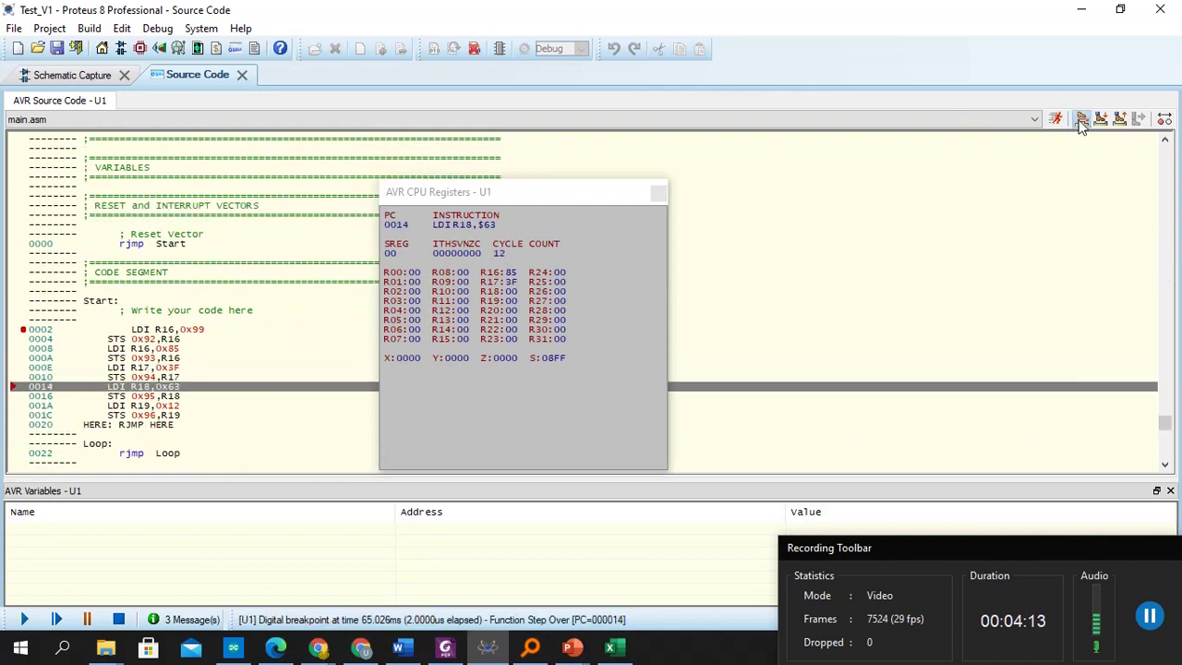
pyautogui.click(1080, 120)
pyautogui.click(1081, 120)
pyautogui.click(1080, 120)
pyautogui.click(1080, 120)
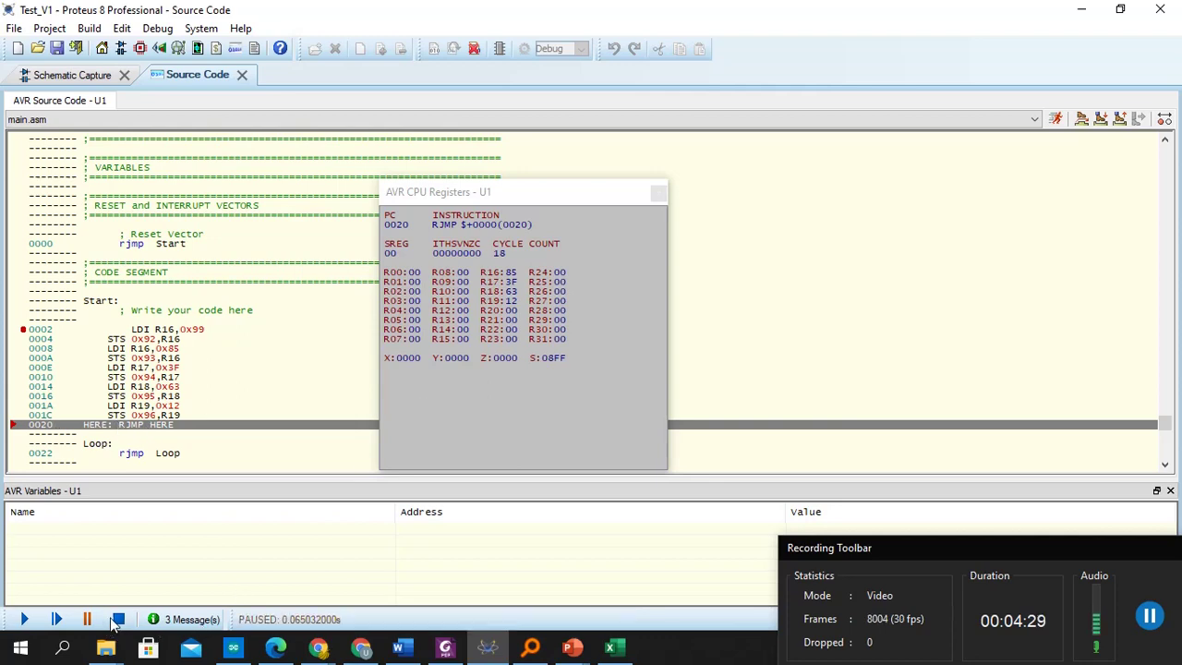
# - Stop the simulation to end the debugging session
pyautogui.moveTo(127, 637)
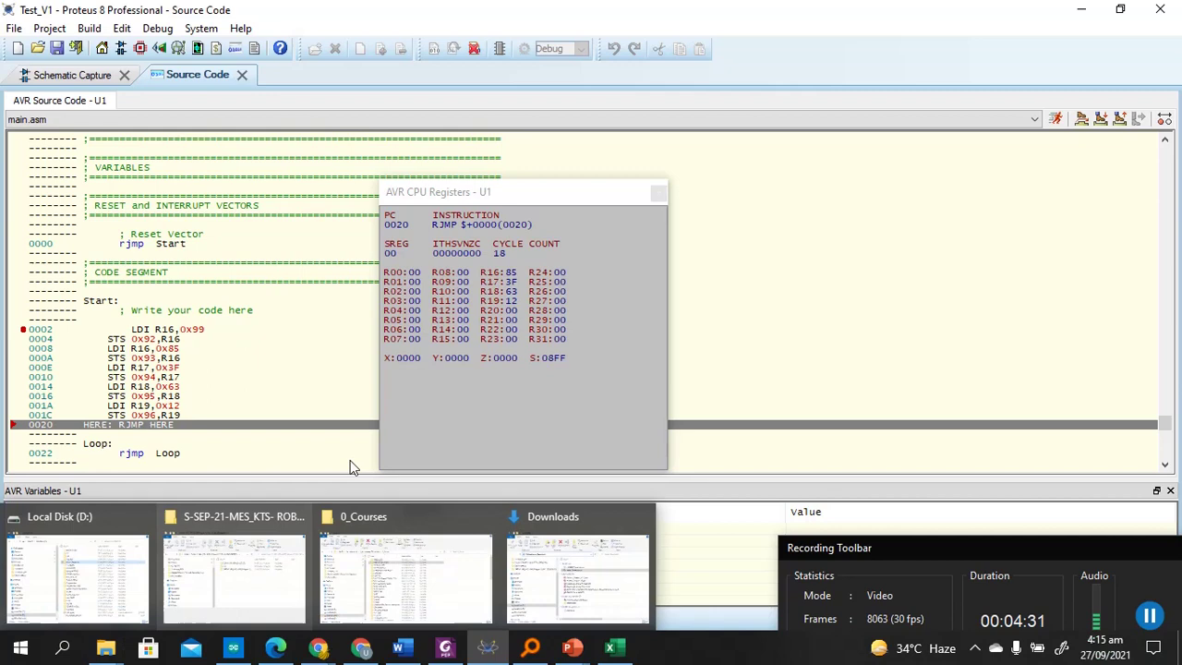
pyautogui.click(299, 408)
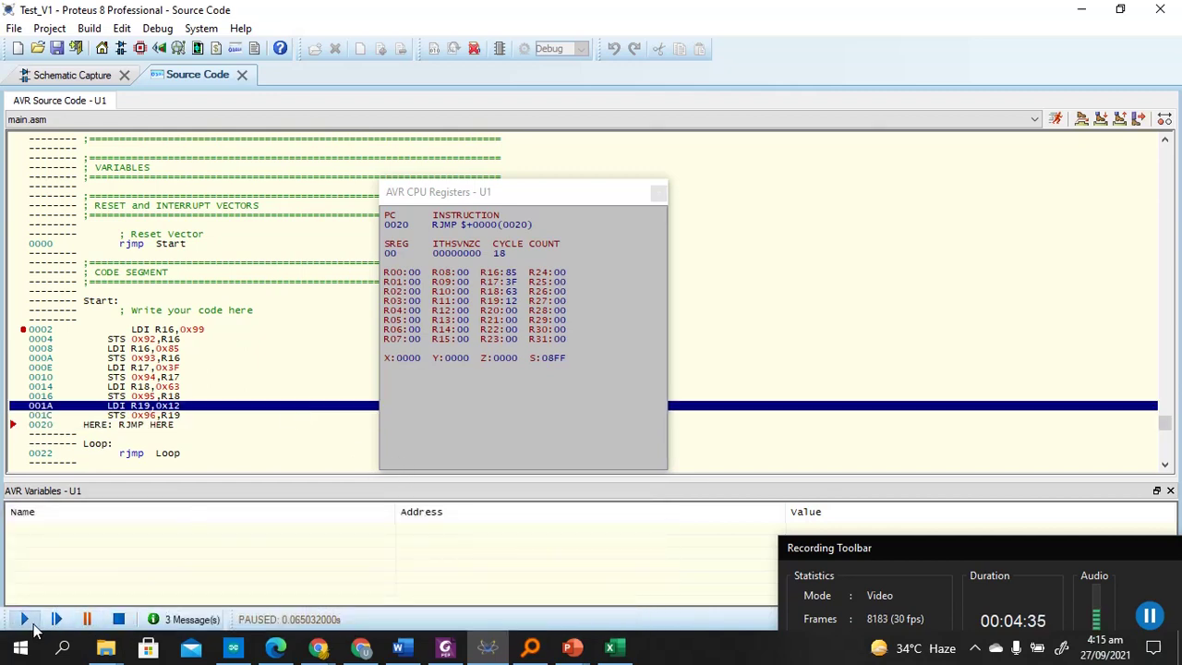
pyautogui.click(118, 620)
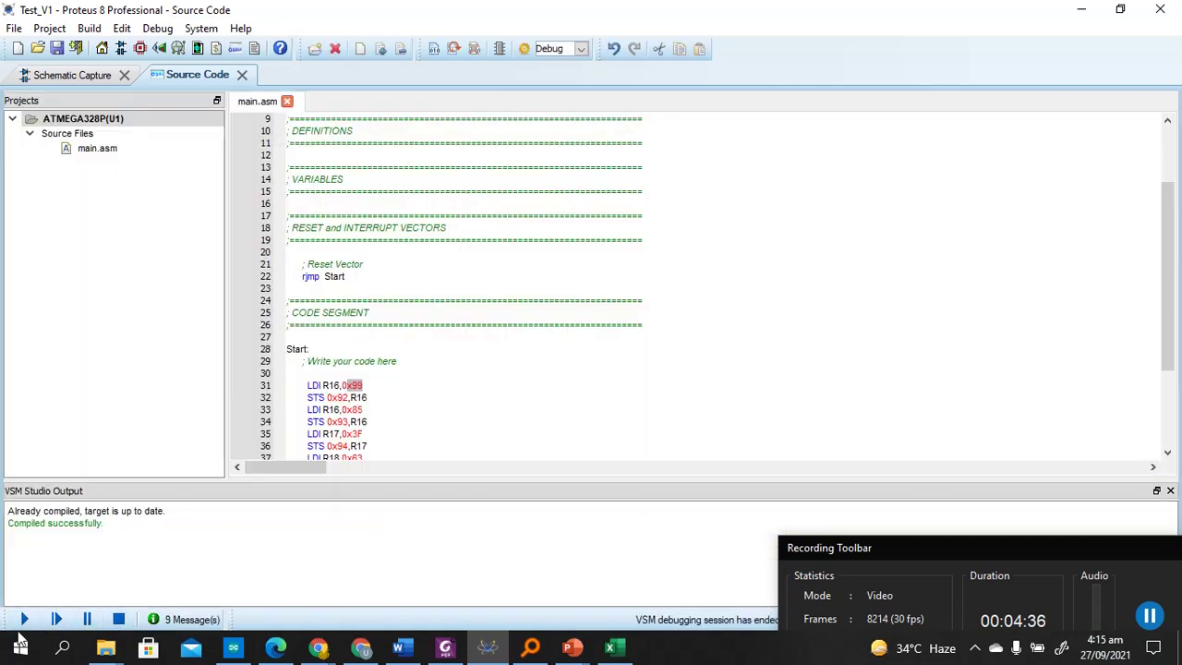
# - Return to the Schematic Capture sheet and zoom in on the ATMEGA328P chip U1
pyautogui.click(72, 81)
pyautogui.scroll(-2, 580, 308)
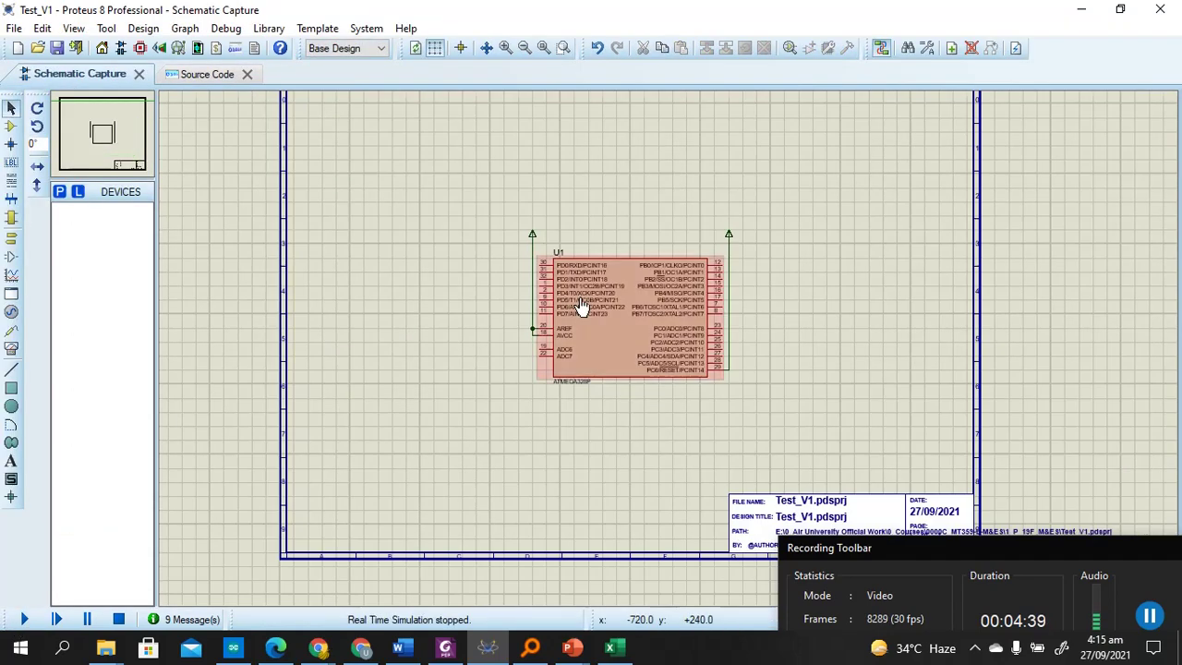
pyautogui.scroll(2, 580, 307)
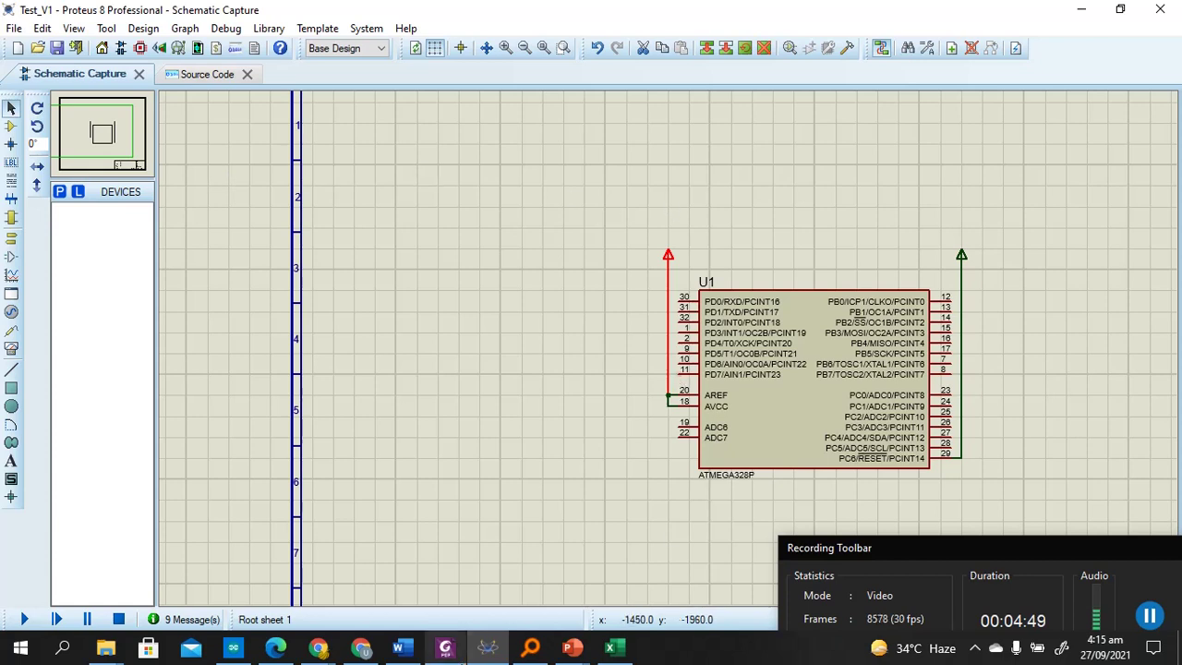
pyautogui.moveTo(446, 648)
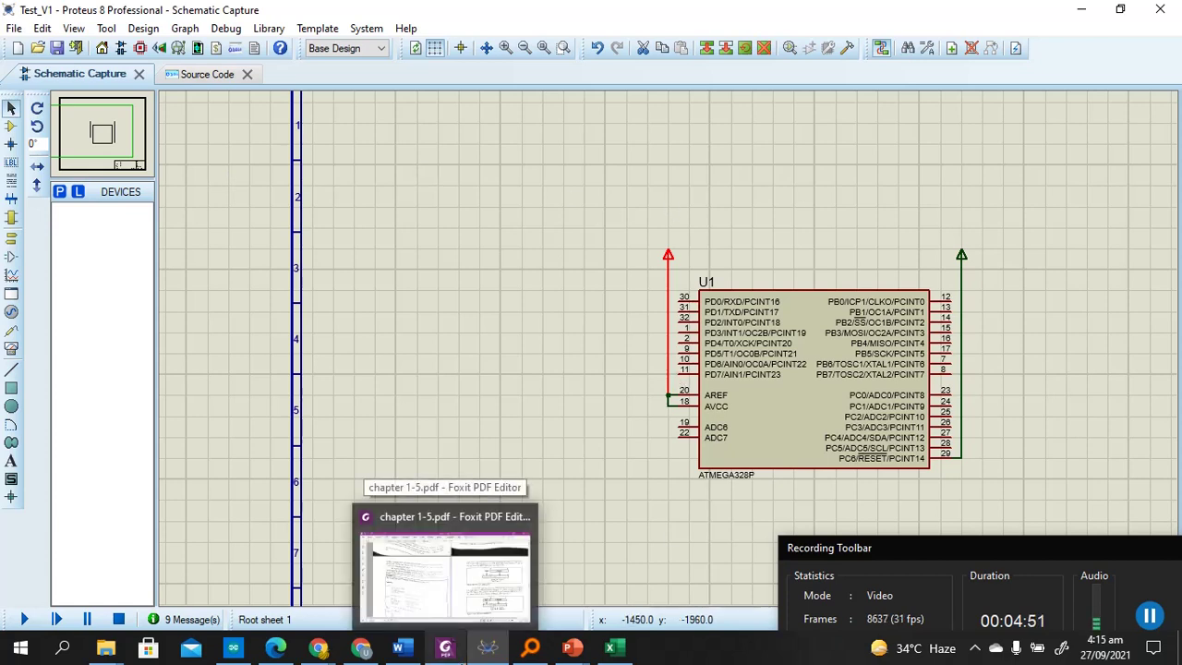